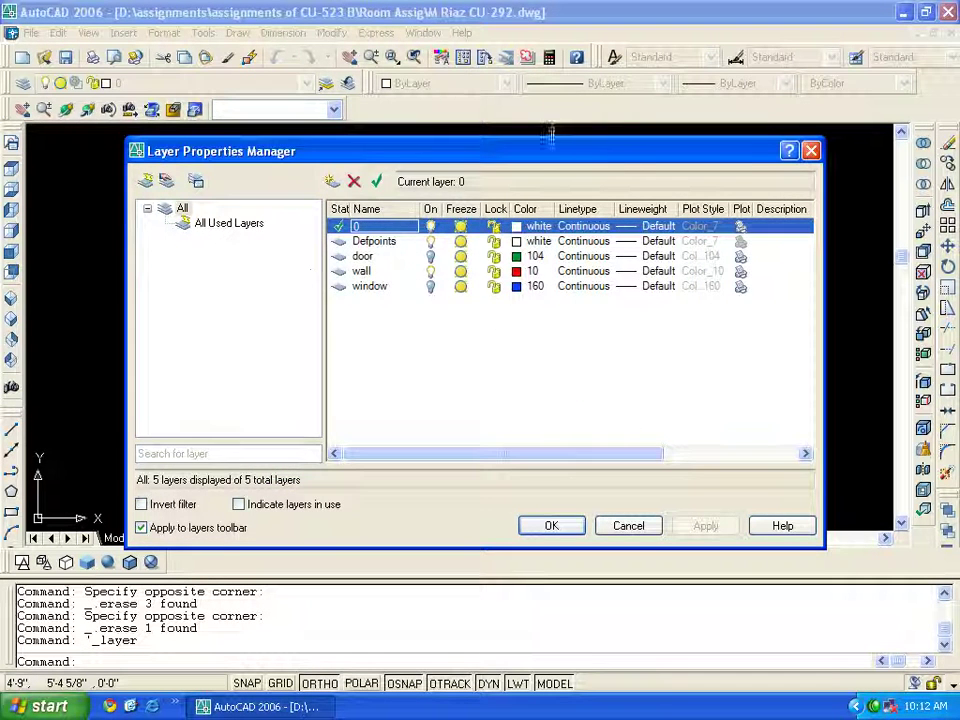
# - Select the wall layer and rearrange the Layer Properties Manager window, sorting and column widths
pyautogui.moveTo(529, 157); pyautogui.dragTo(471, 103)
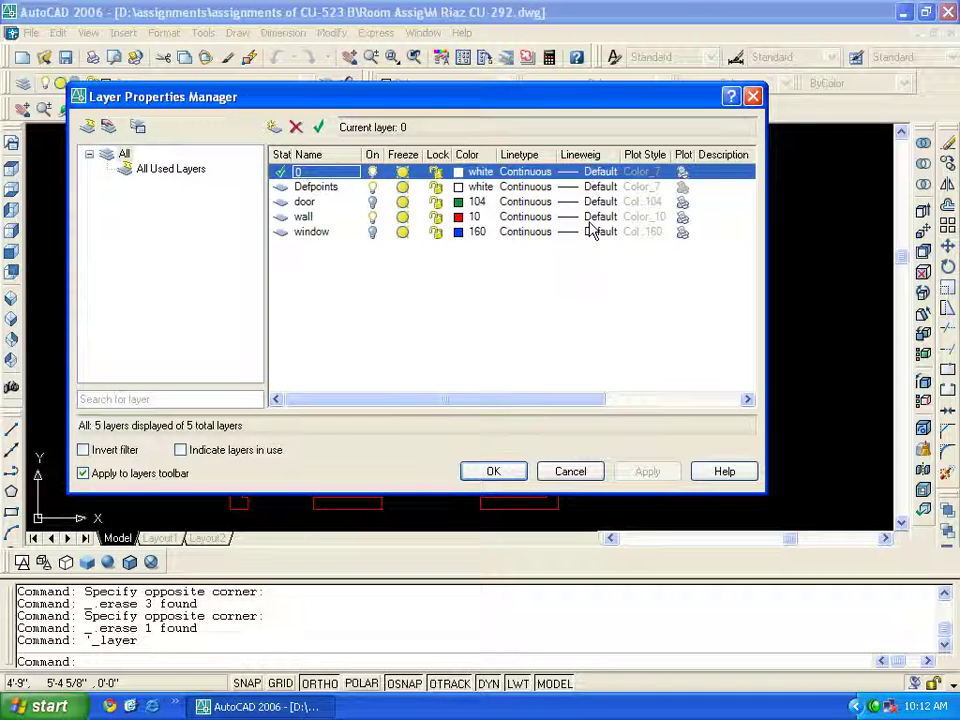
pyautogui.click(300, 217)
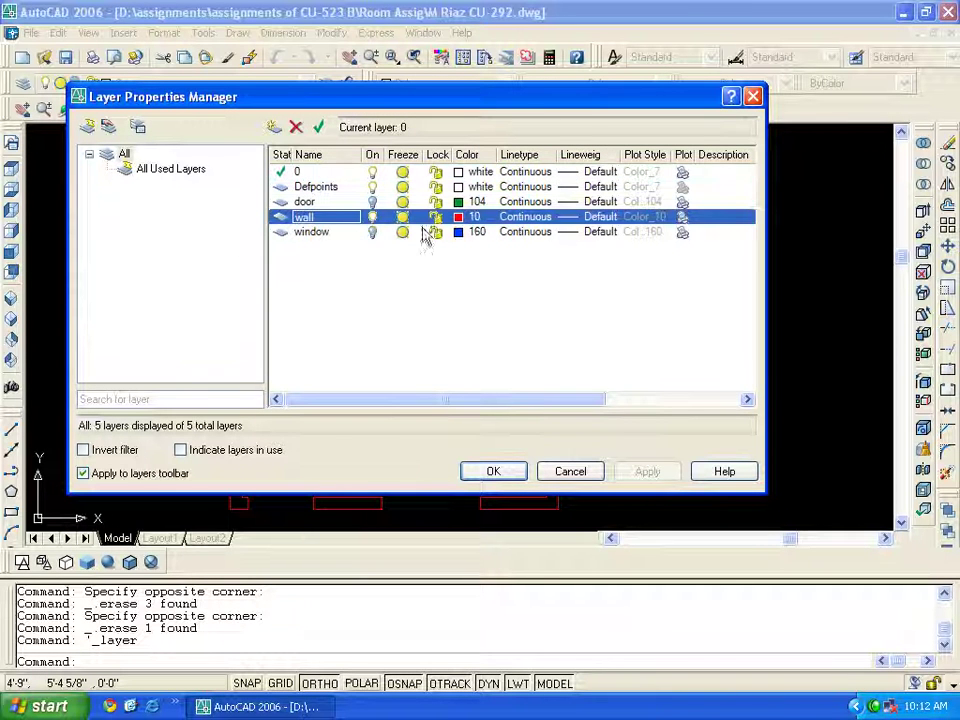
pyautogui.click(371, 155)
pyautogui.click(400, 155)
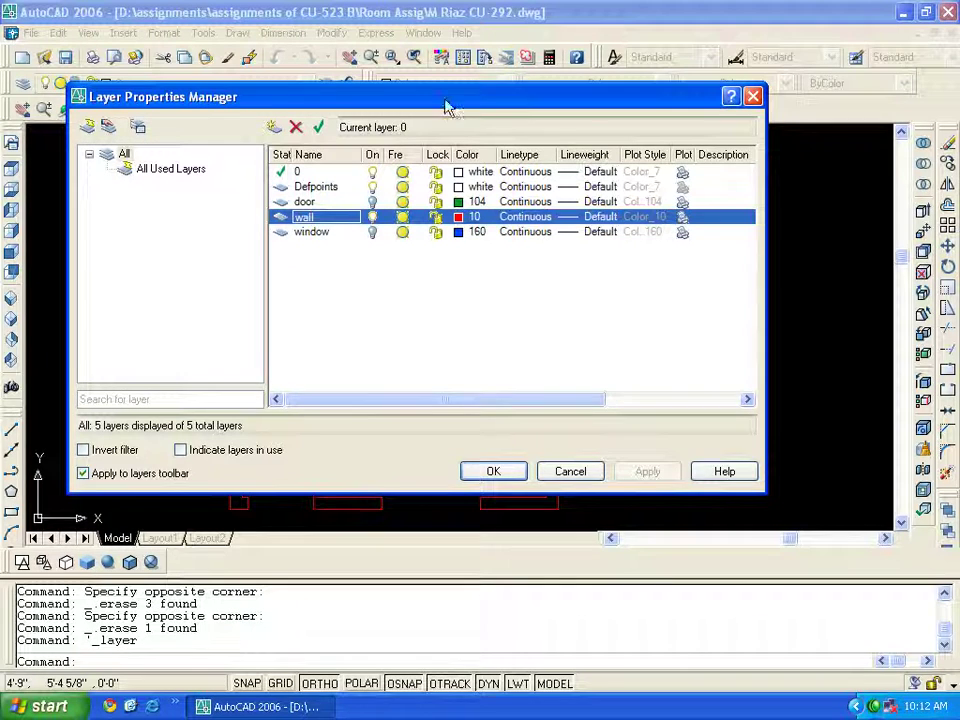
pyautogui.moveTo(350, 92); pyautogui.dragTo(373, 124)
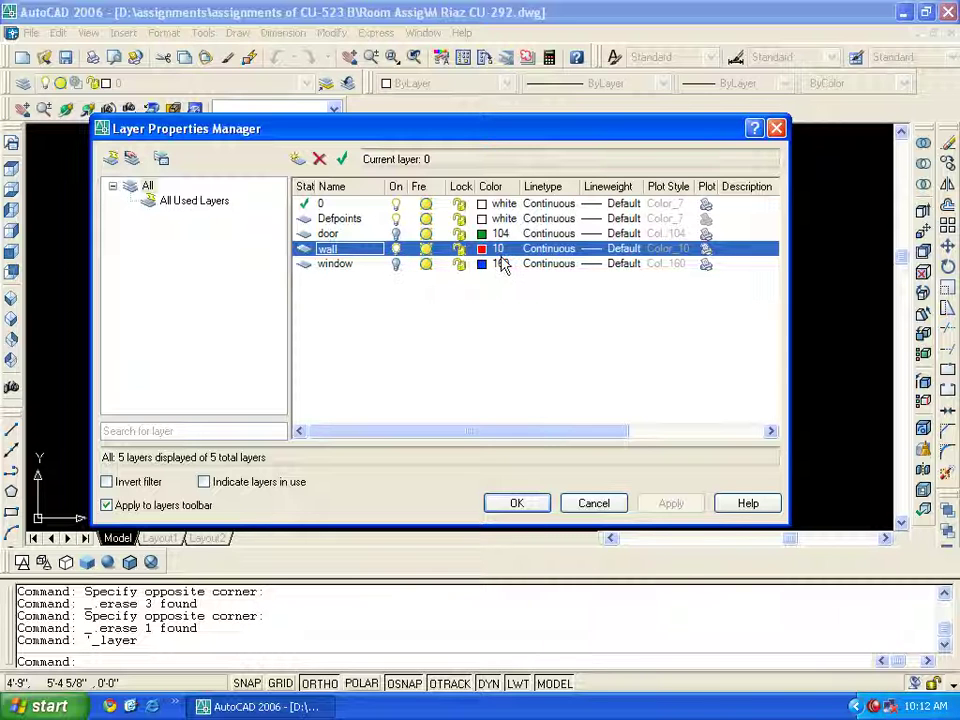
pyautogui.moveTo(430, 128); pyautogui.dragTo(444, 175)
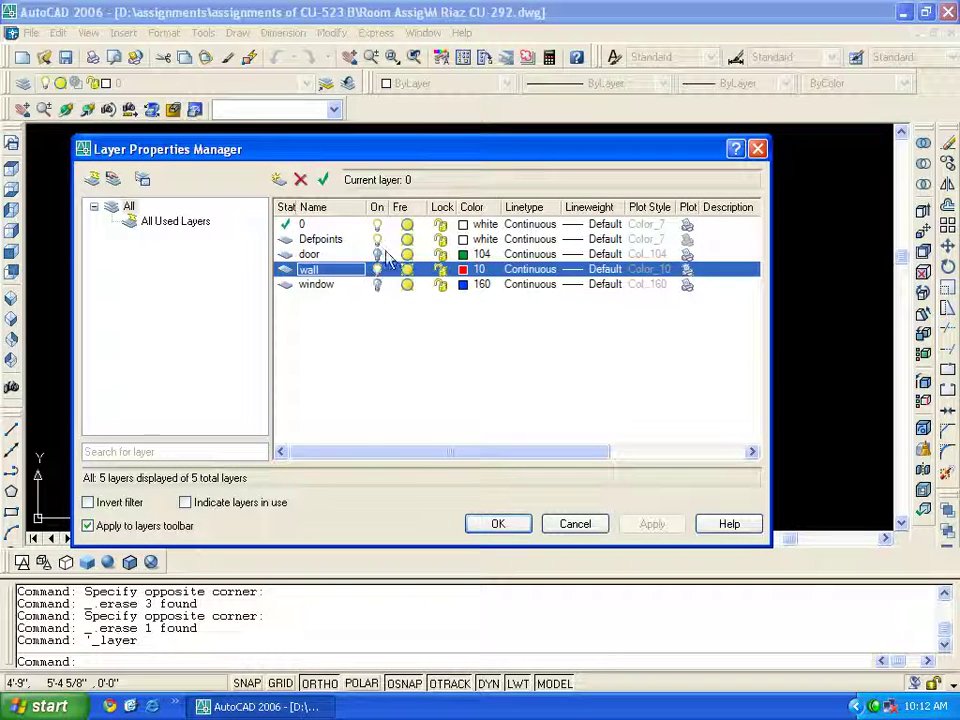
pyautogui.moveTo(389, 207); pyautogui.dragTo(436, 207)
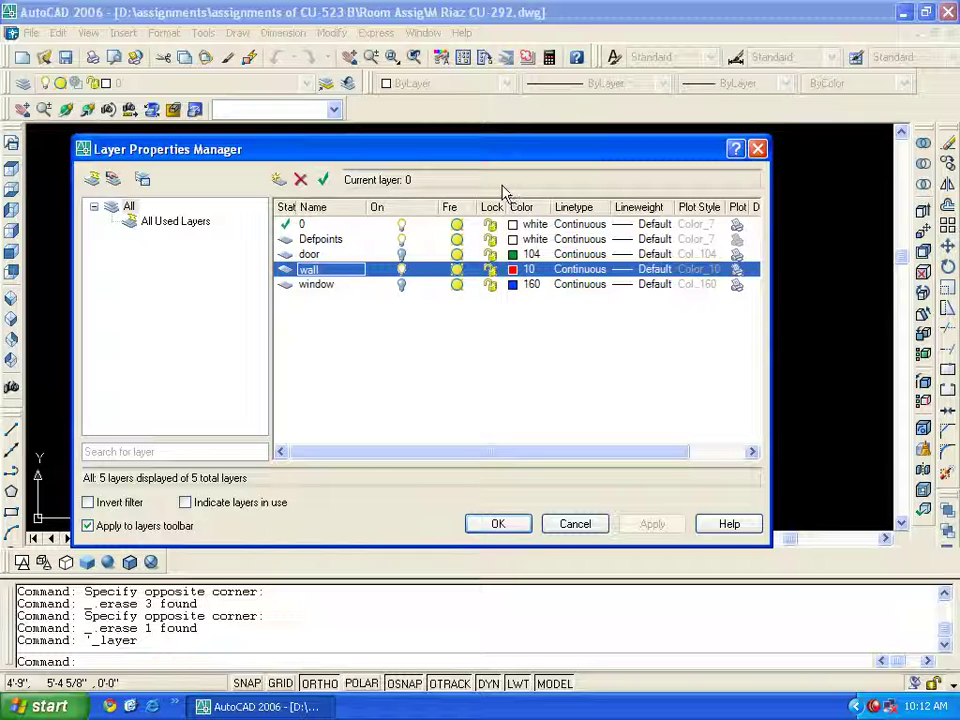
pyautogui.moveTo(454, 137); pyautogui.dragTo(451, 131)
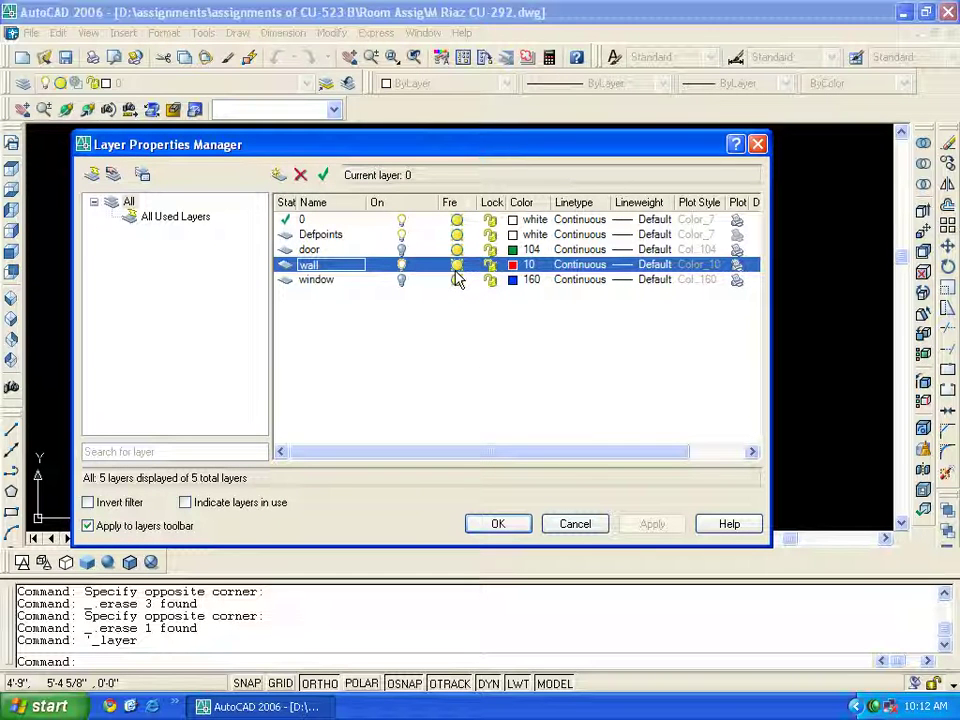
# - Freeze the wall layer and apply the change
pyautogui.click(456, 264)
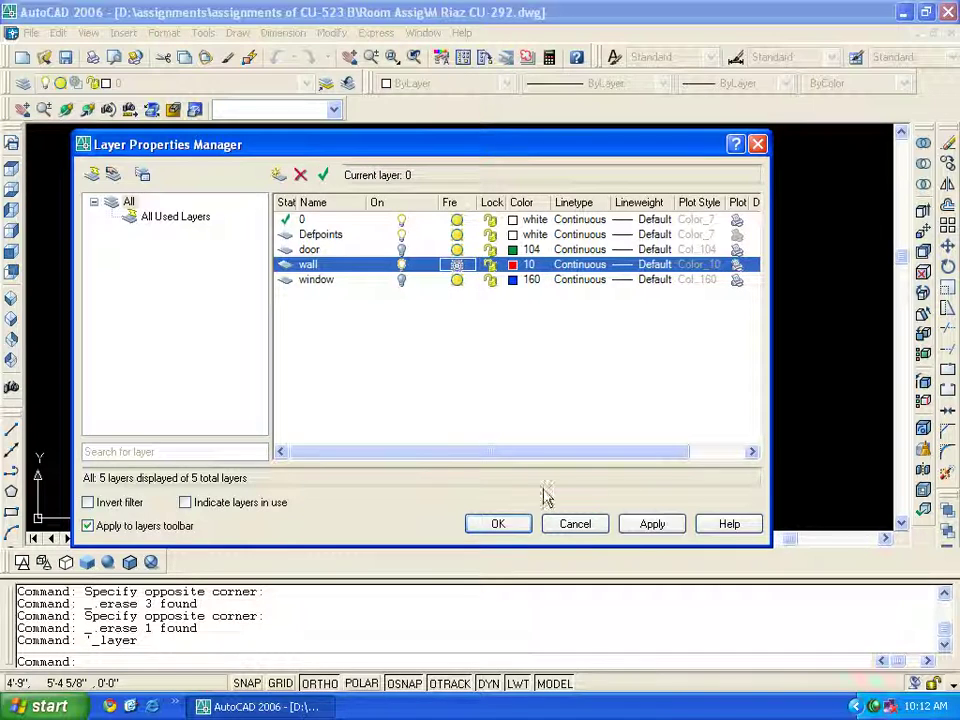
pyautogui.click(652, 524)
pyautogui.click(490, 524)
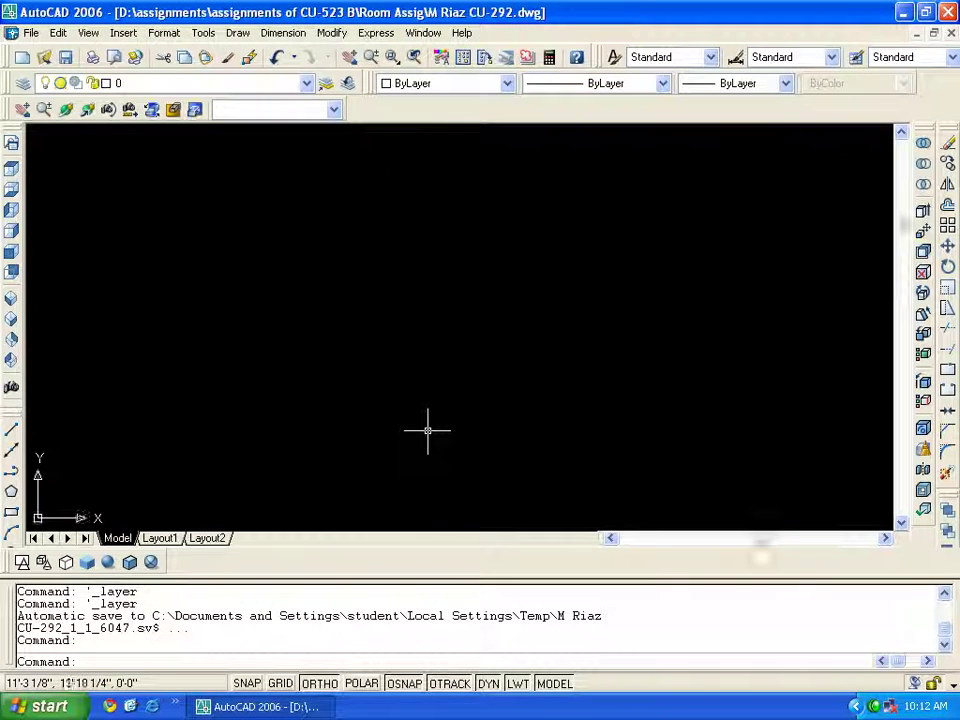
# - Freeze the window and door layers through the LA layer manager
pyautogui.press('Escape')
pyautogui.write('la')
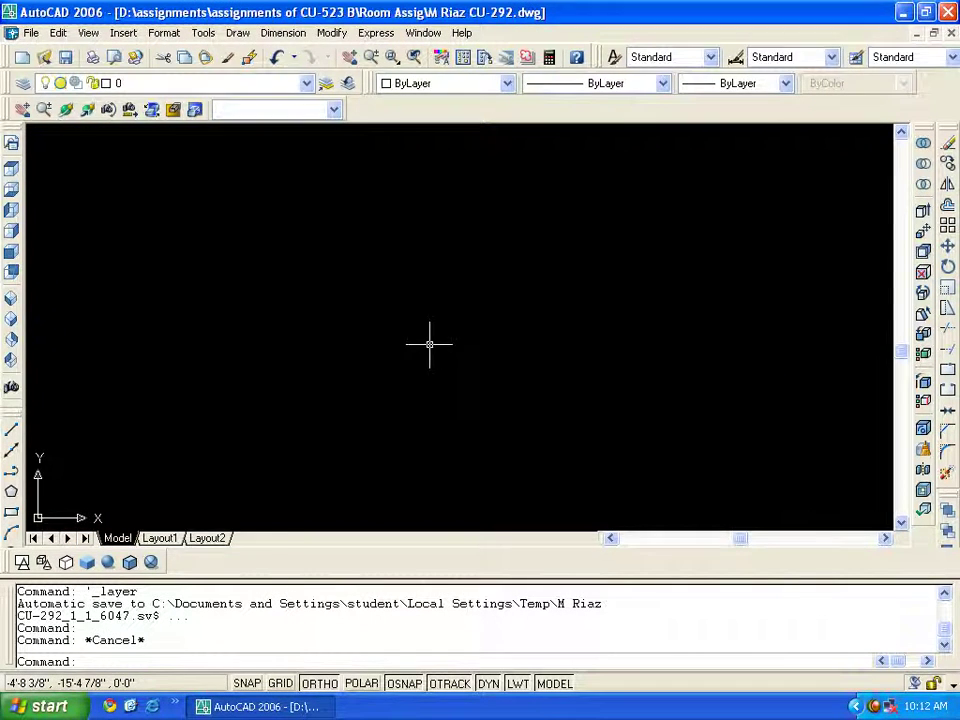
pyautogui.press('Return')
pyautogui.click(401, 266)
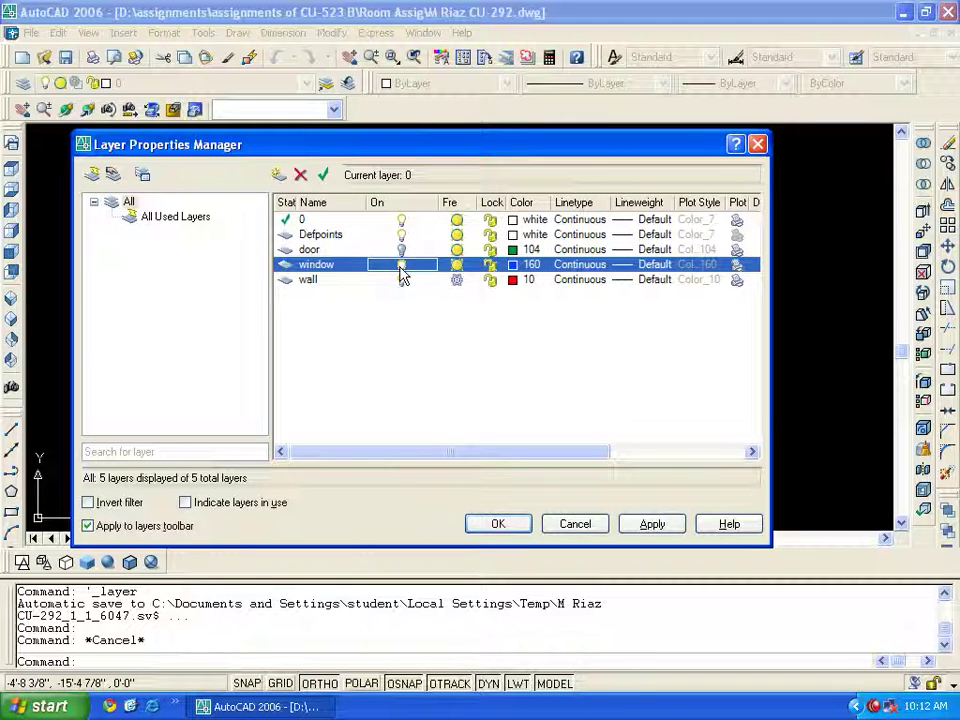
pyautogui.click(452, 249)
pyautogui.click(452, 264)
pyautogui.click(652, 524)
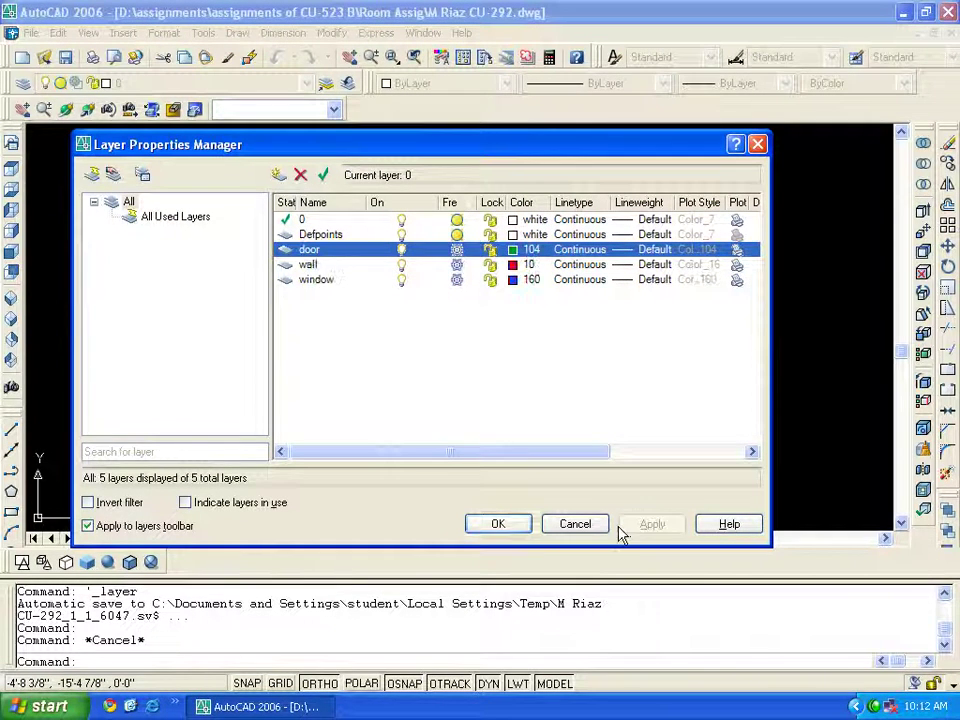
pyautogui.click(498, 524)
# - Zoom All to show the whole drawing
pyautogui.scroll(-2, 356, 407)
pyautogui.write('z')
pyautogui.press('Return')
pyautogui.write('a')
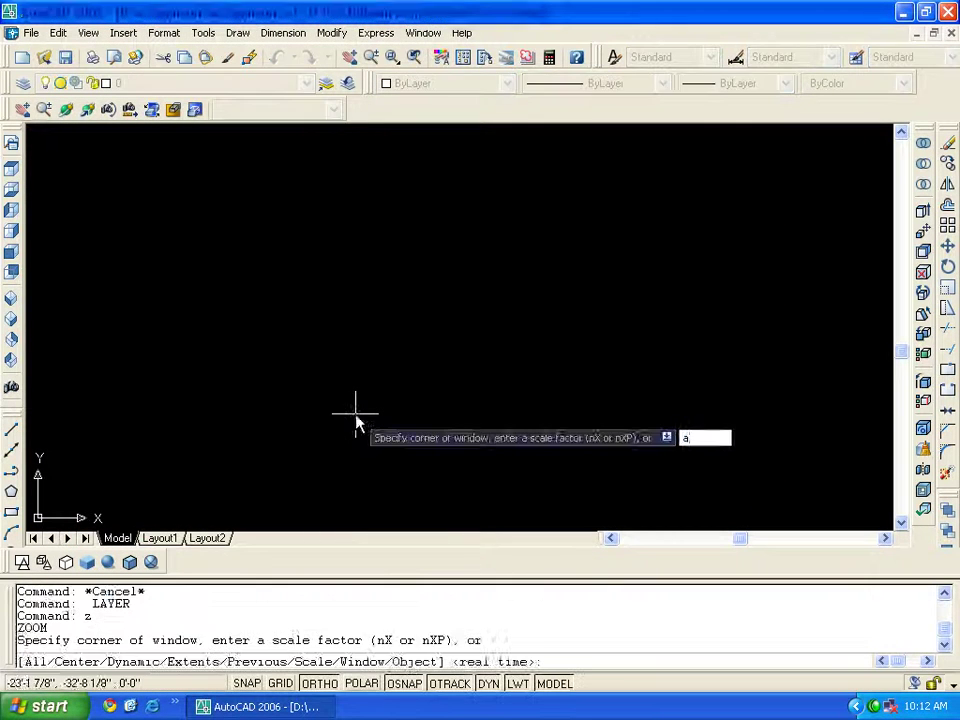
pyautogui.press('Return')
pyautogui.press('Escape')
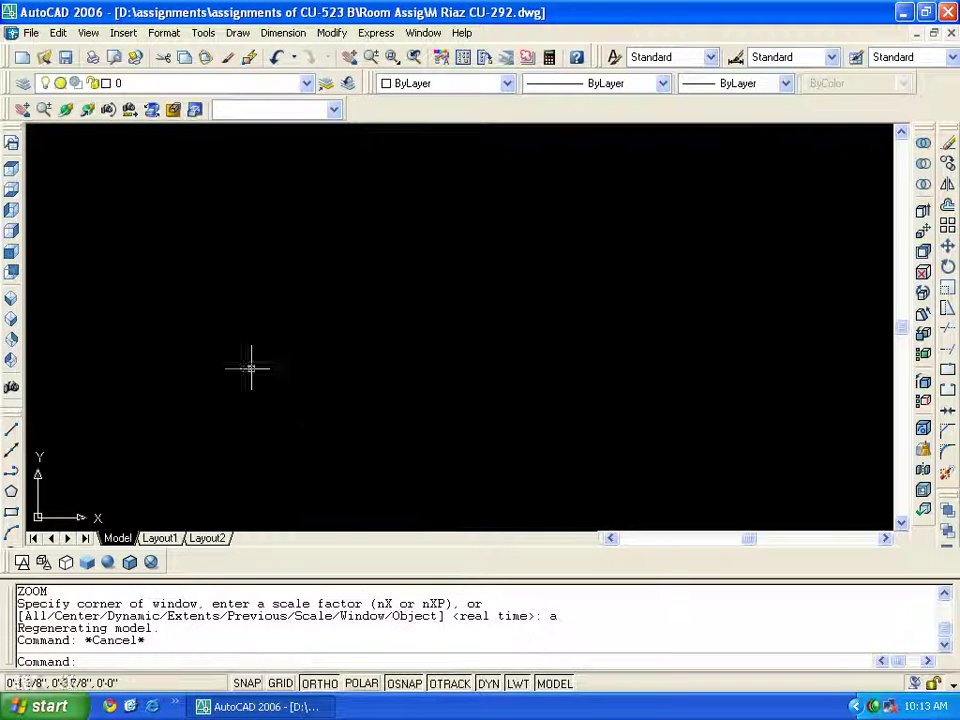
# - Thaw the door, wall and window layers and apply the changes
pyautogui.click(22, 83)
pyautogui.click(456, 279)
pyautogui.click(456, 264)
pyautogui.click(456, 249)
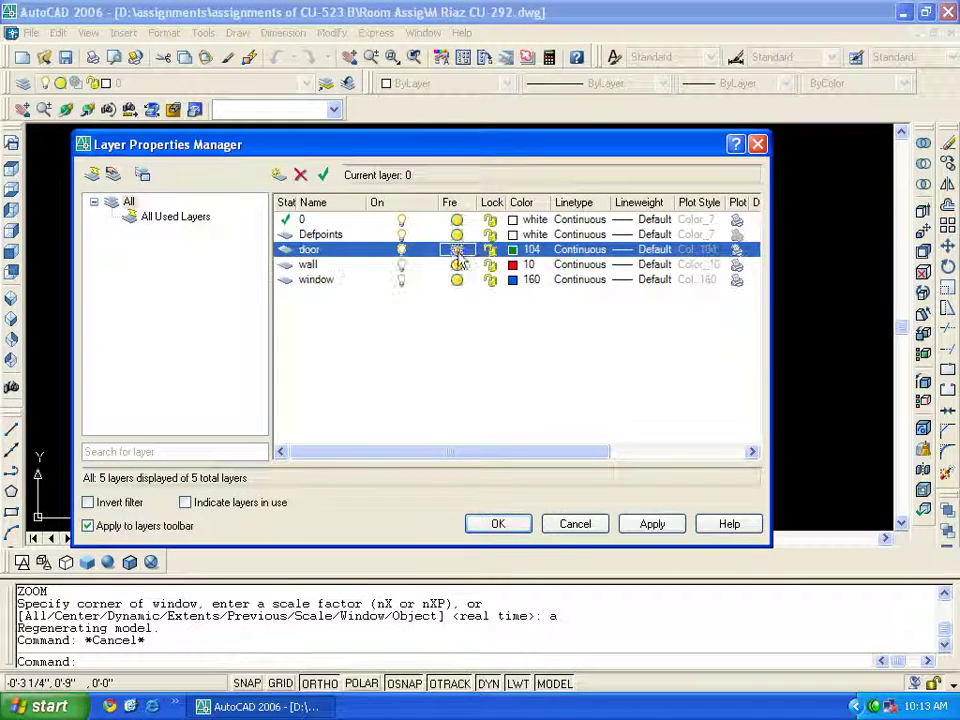
pyautogui.click(652, 524)
pyautogui.click(484, 527)
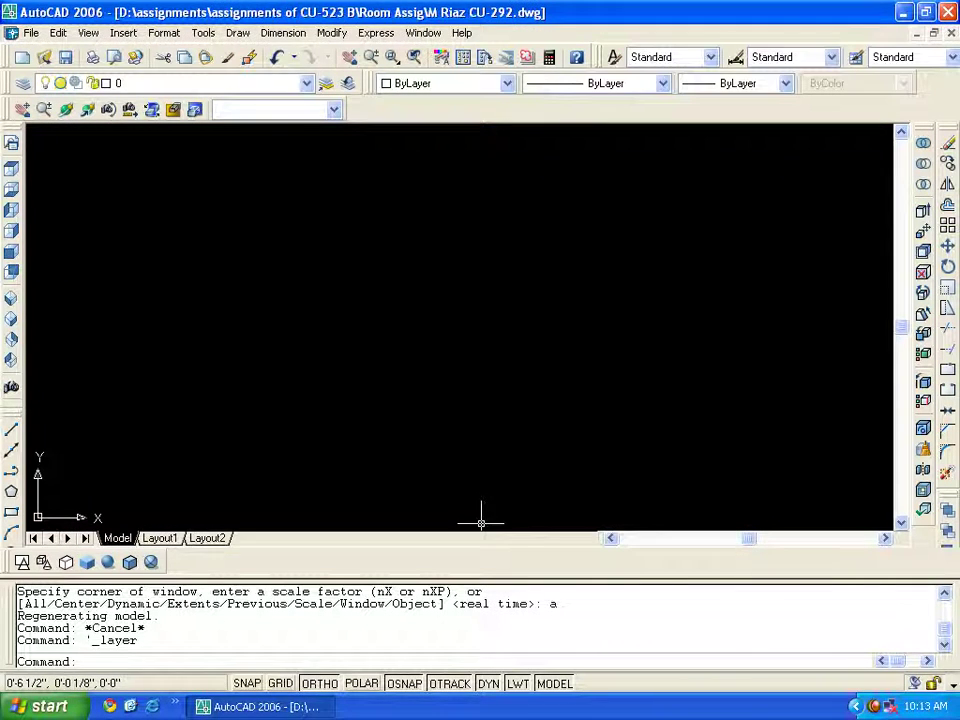
pyautogui.press('Return')
pyautogui.press('Return')
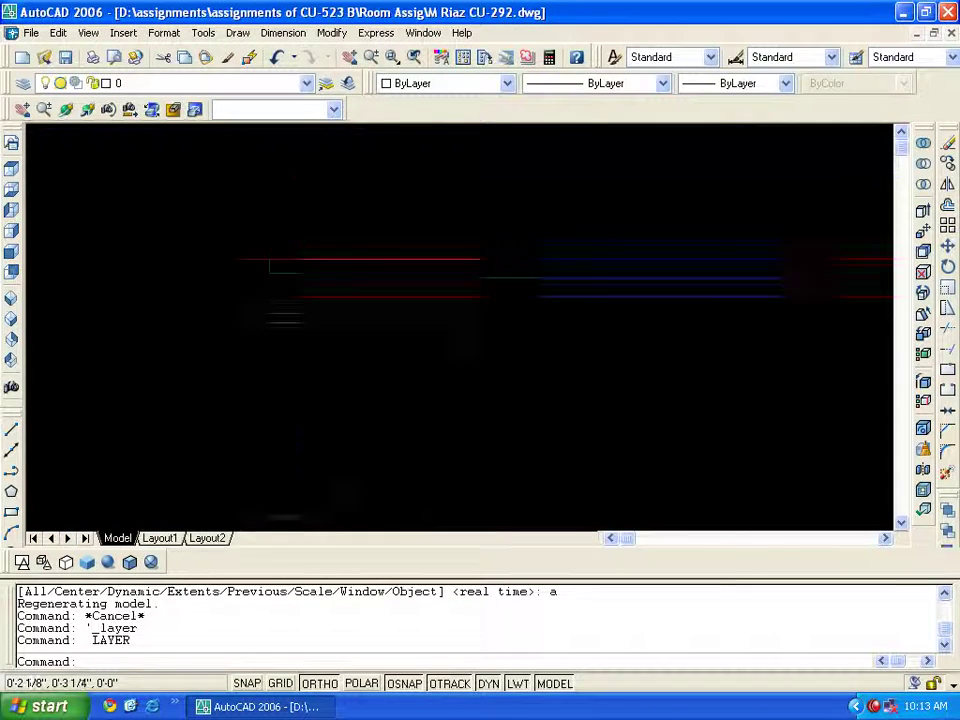
# - Freeze the wall layer so the walls disappear from the drawing
pyautogui.scroll(5, 308, 318)
pyautogui.scroll(-2, 321, 347)
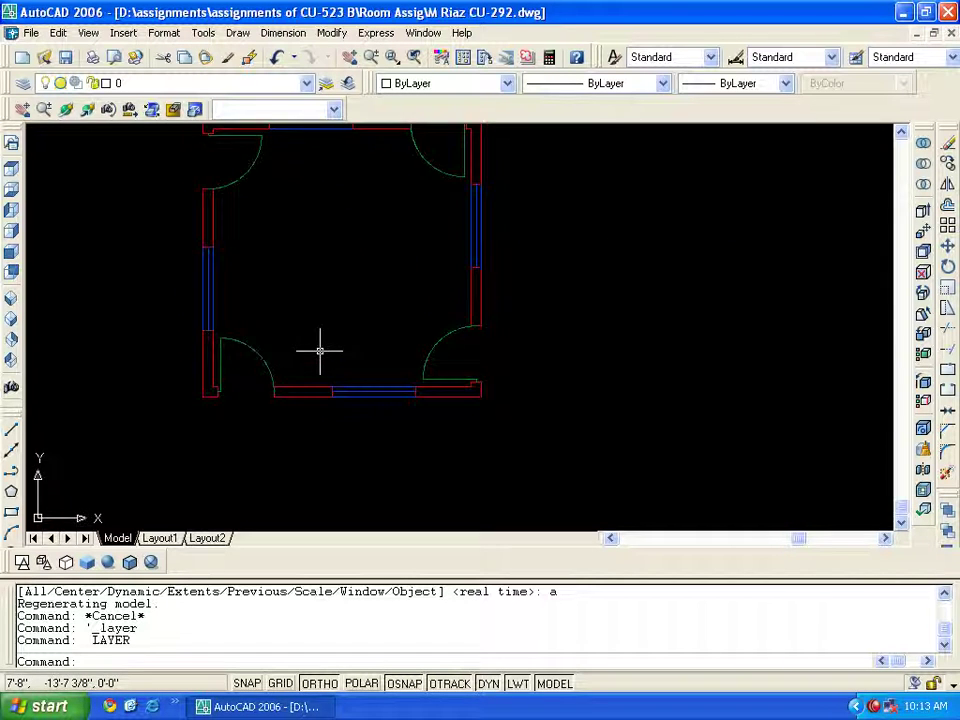
pyautogui.click(22, 83)
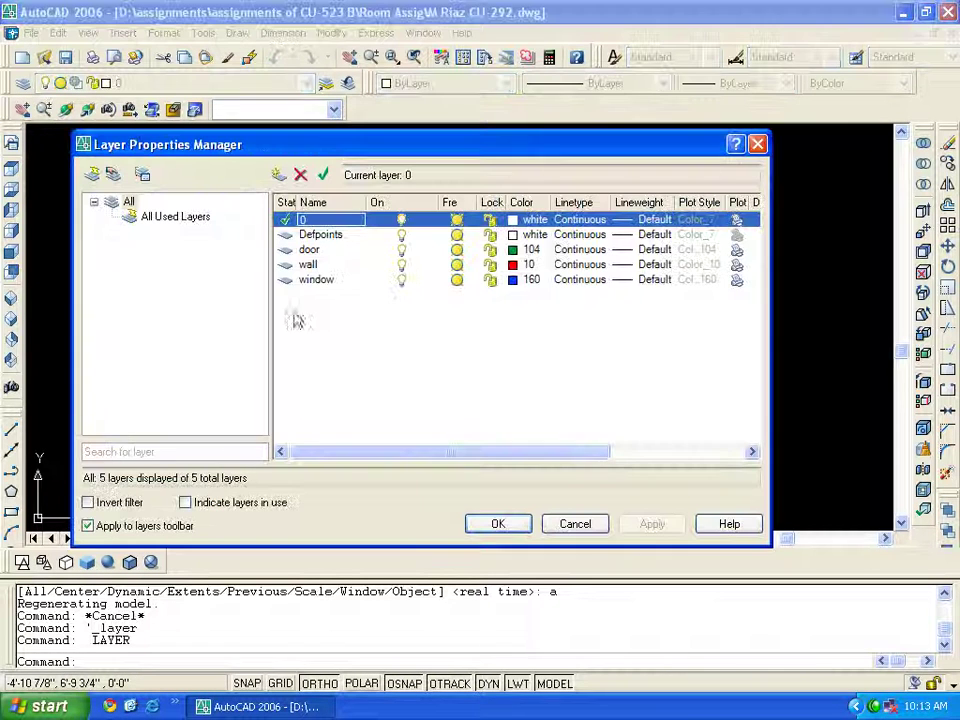
pyautogui.click(457, 265)
pyautogui.click(497, 524)
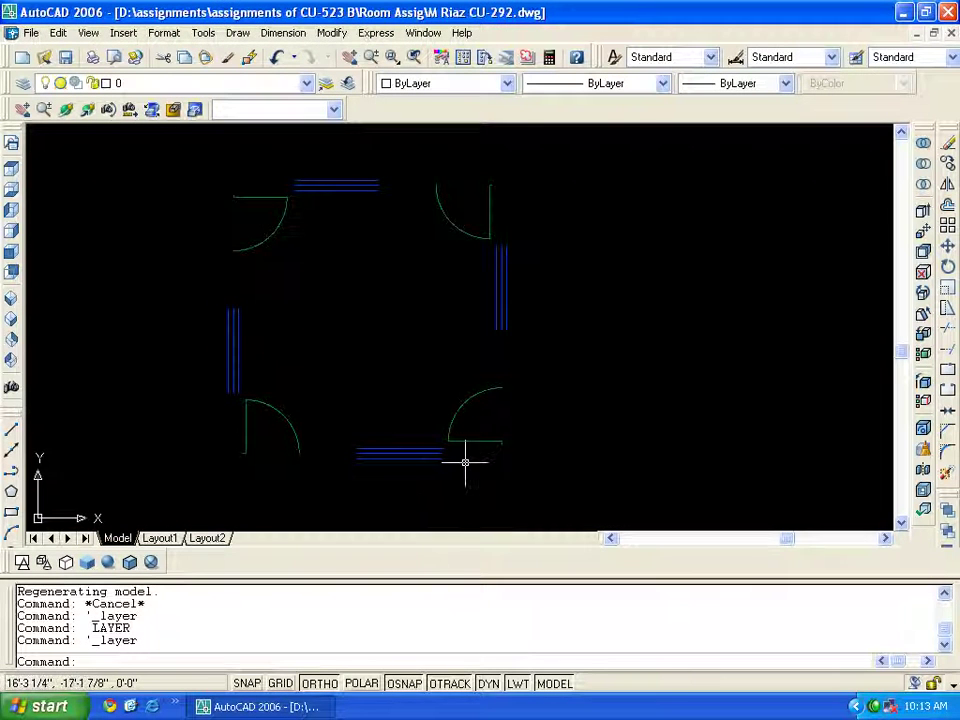
# - Open the Hatch and Gradient dialog with the H command
pyautogui.scroll(3, 401, 456)
pyautogui.scroll(-5, 272, 465)
pyautogui.scroll(3, 343, 418)
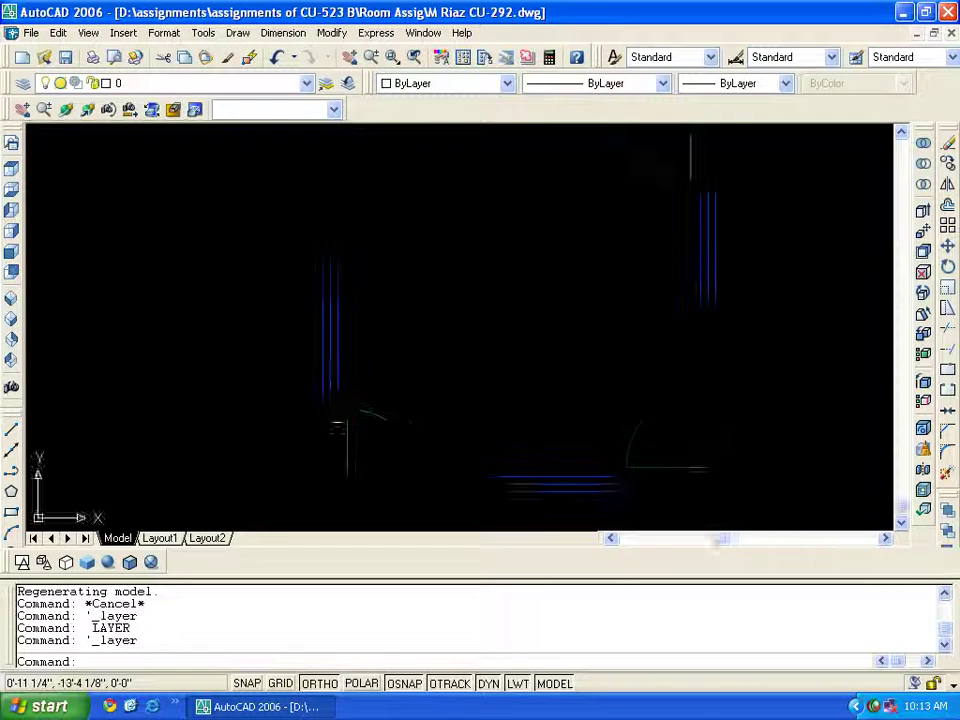
pyautogui.write('h')
pyautogui.press('Return')
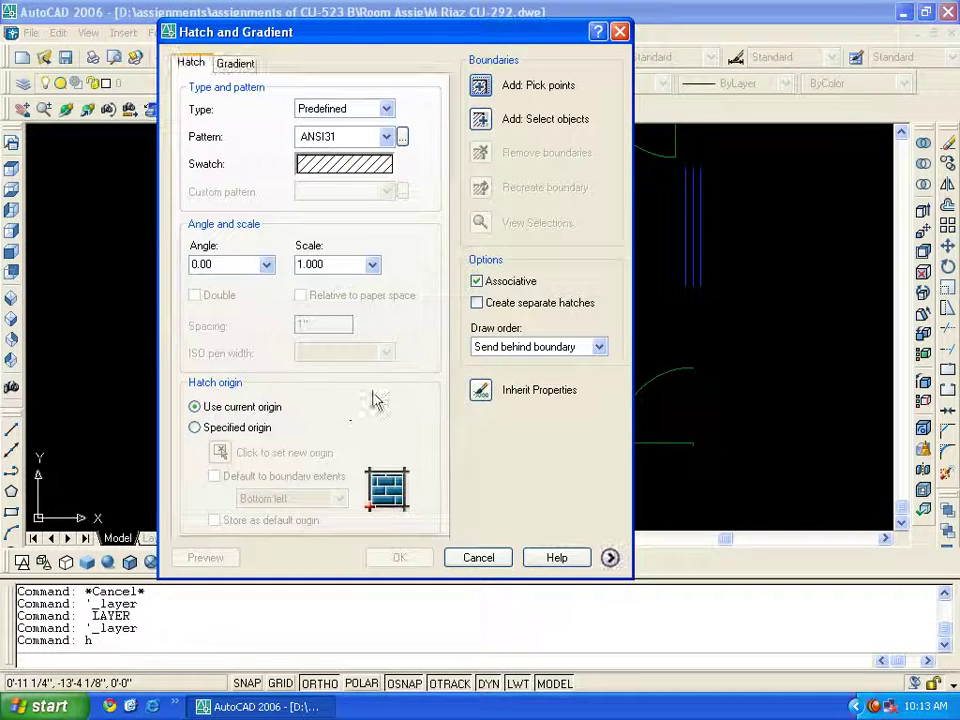
# - Cancel the hatch dialog, then thaw and lock the wall layer and apply
pyautogui.click(488, 563)
pyautogui.click(22, 84)
pyautogui.click(454, 280)
pyautogui.moveTo(501, 202); pyautogui.dragTo(512, 202)
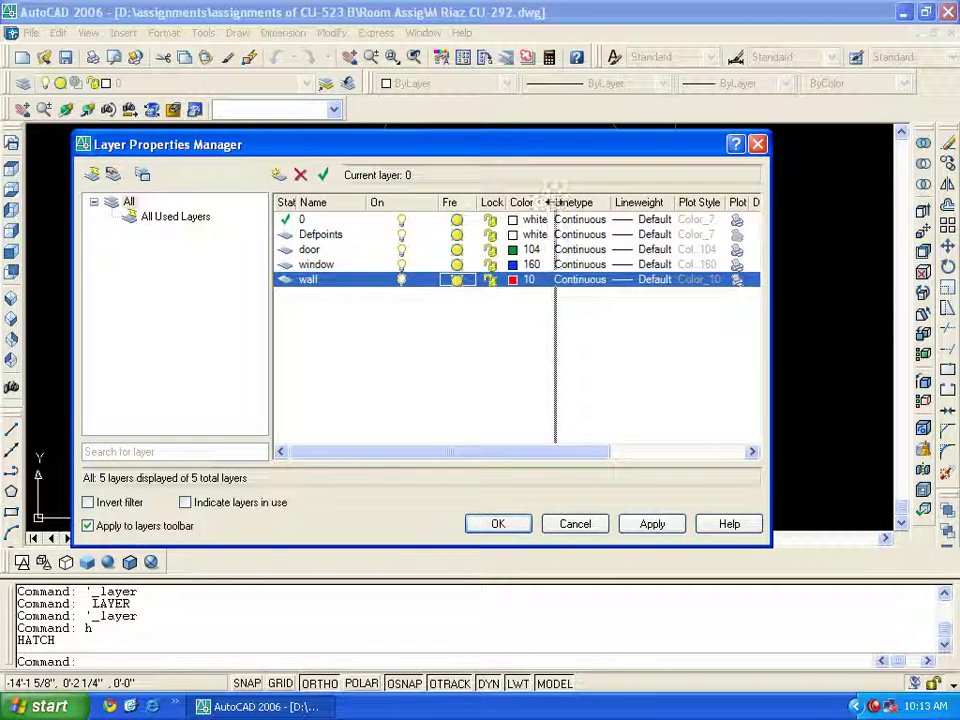
pyautogui.click(495, 281)
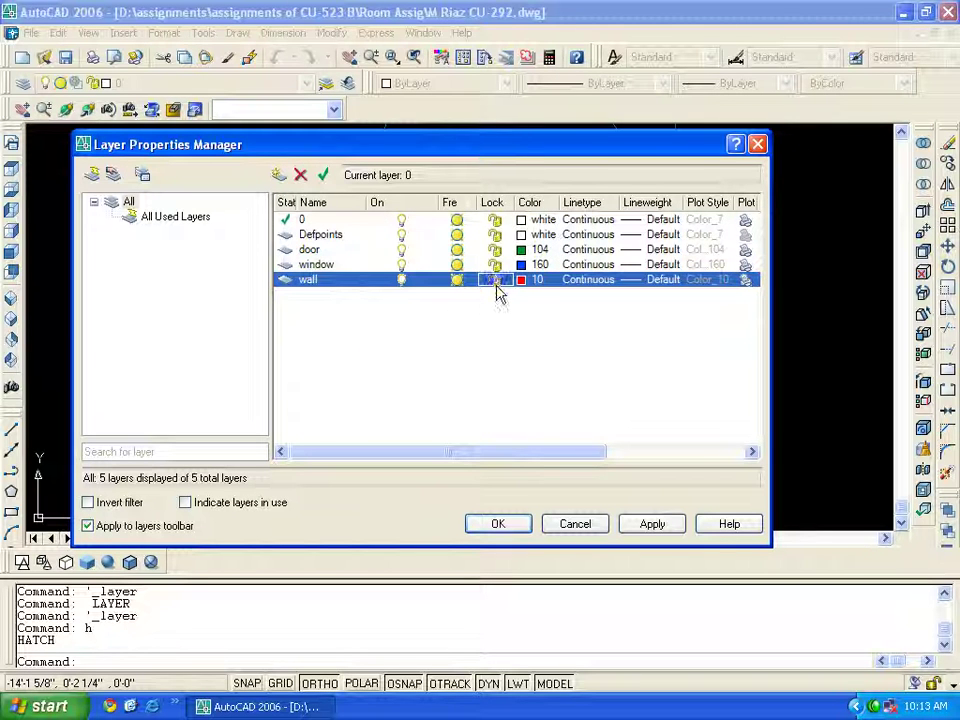
pyautogui.click(648, 525)
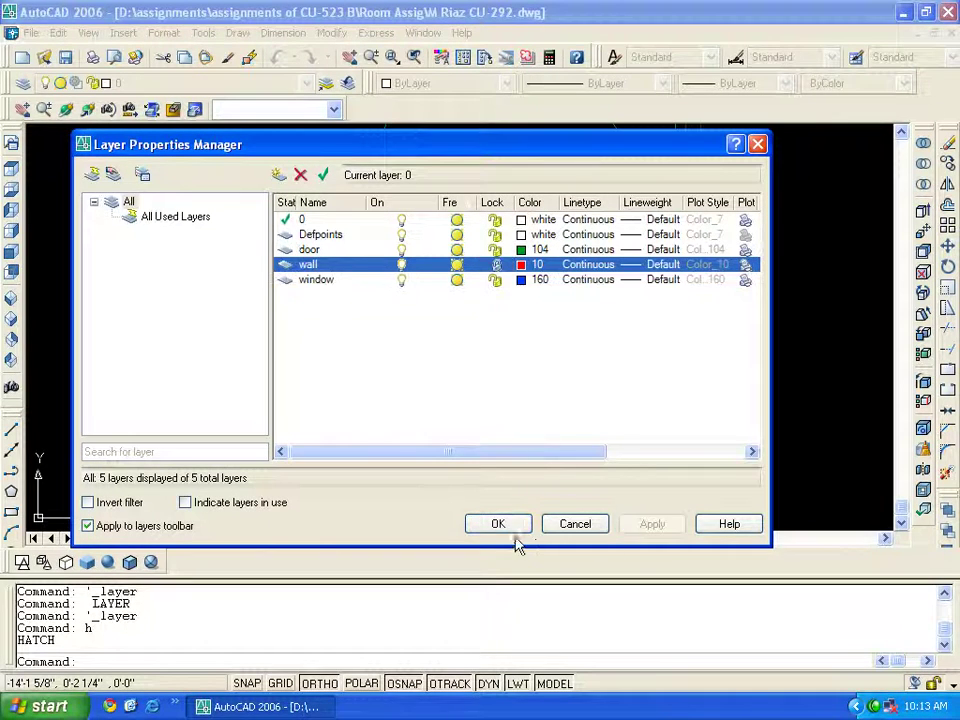
pyautogui.click(502, 526)
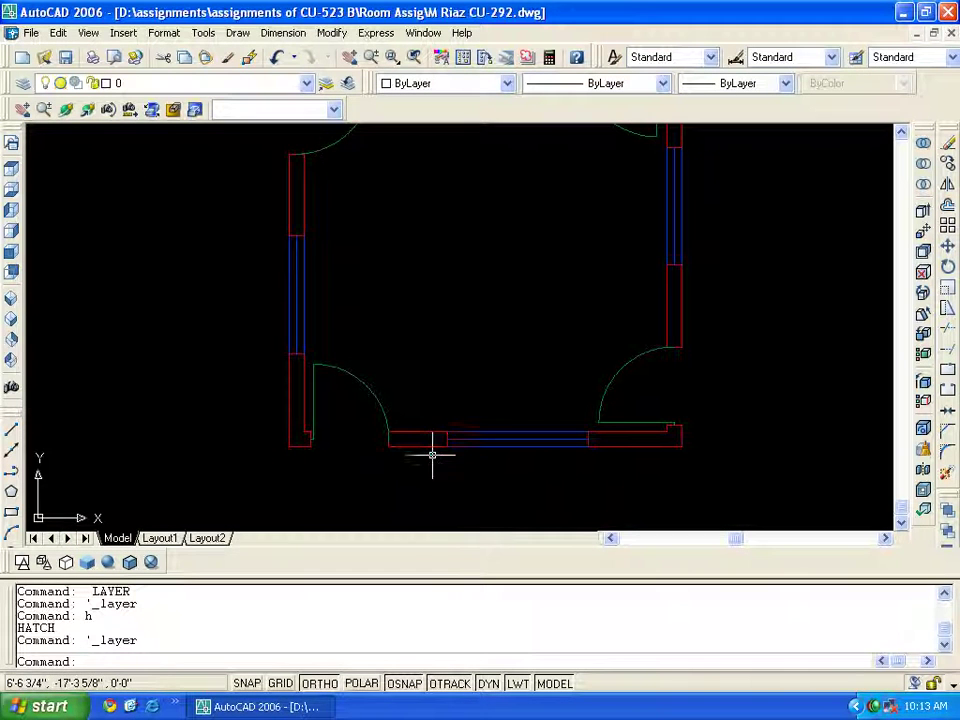
# - Pan the view slightly and try selecting the bottom wall line
pyautogui.moveTo(433, 452); pyautogui.dragTo(441, 426, button='middle')
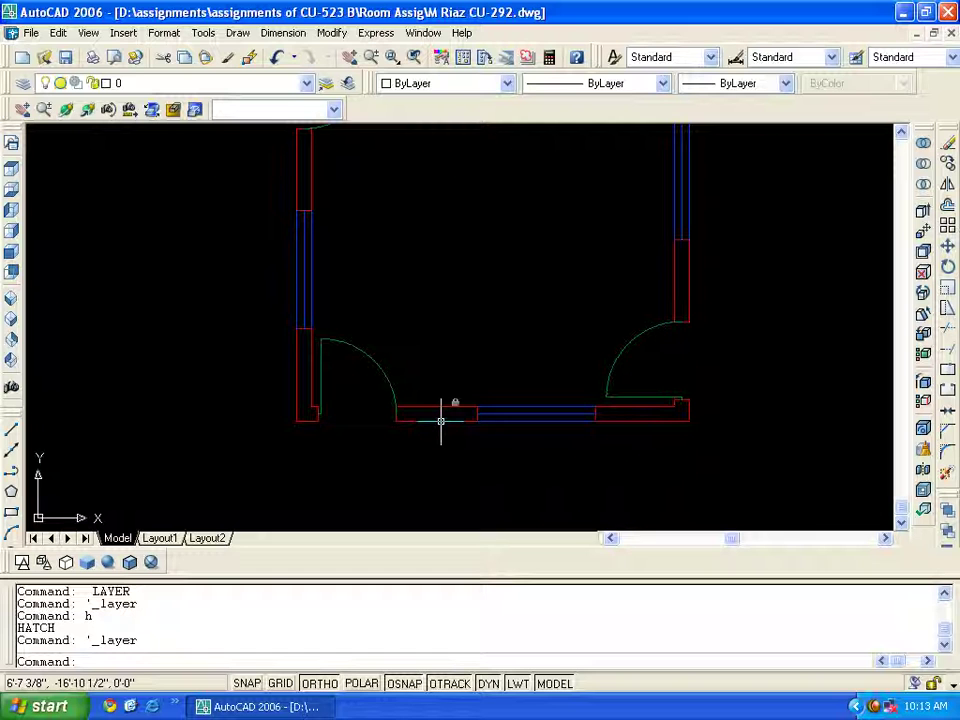
pyautogui.click(441, 421)
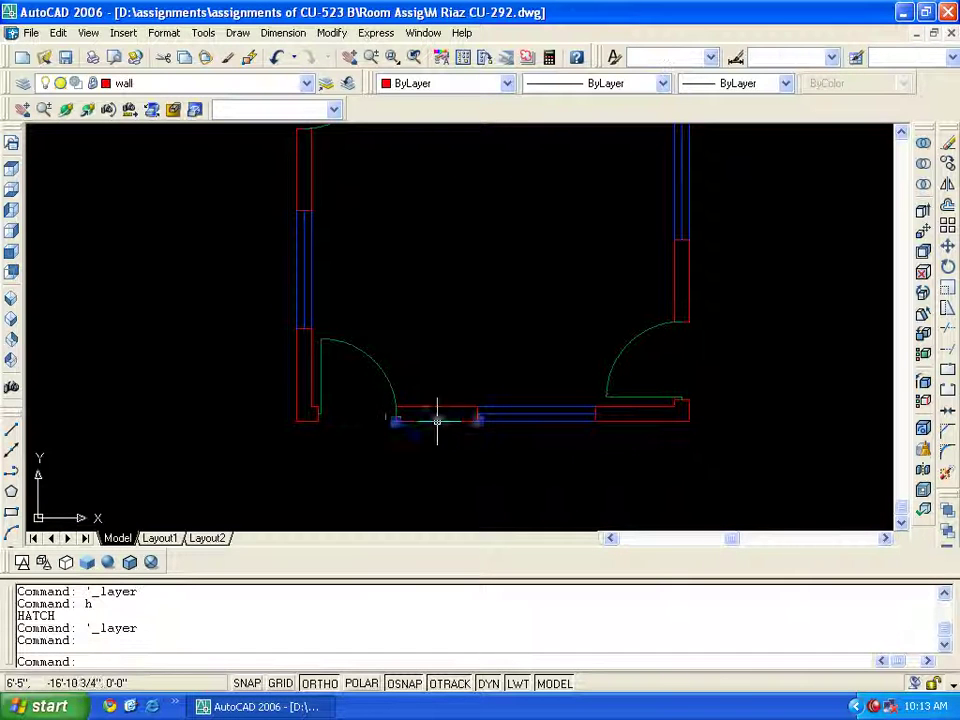
pyautogui.press('Escape')
pyautogui.click(437, 414)
pyautogui.click(428, 438)
pyautogui.press('Escape')
# - Try to MOVE the bottom wall, which fails on the locked wall layer
pyautogui.write('m')
pyautogui.press('Return')
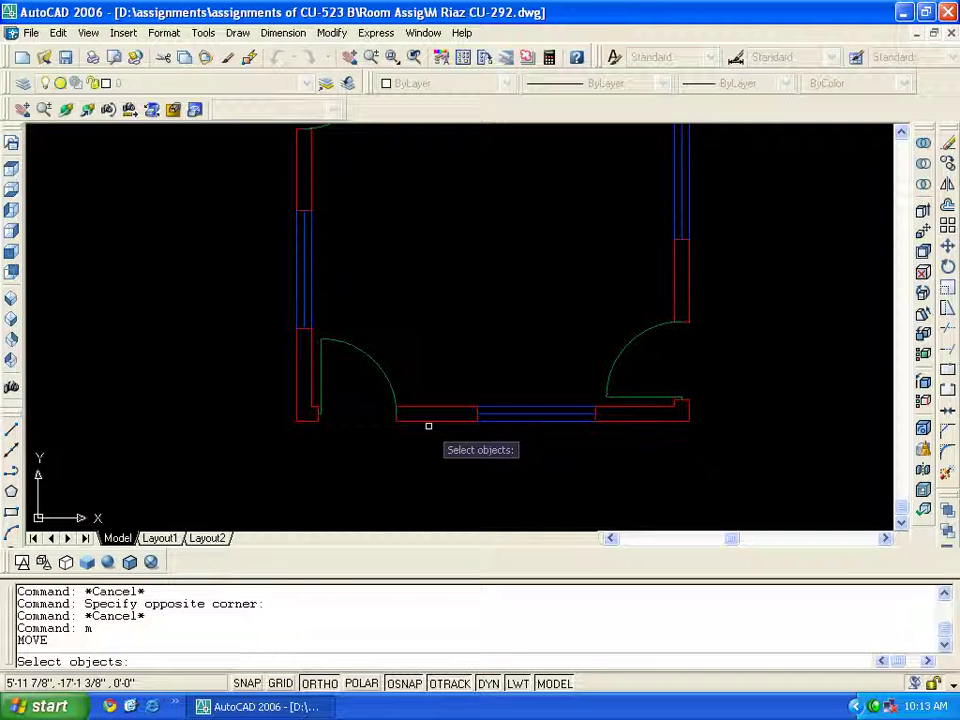
pyautogui.click(428, 421)
pyautogui.press('Return')
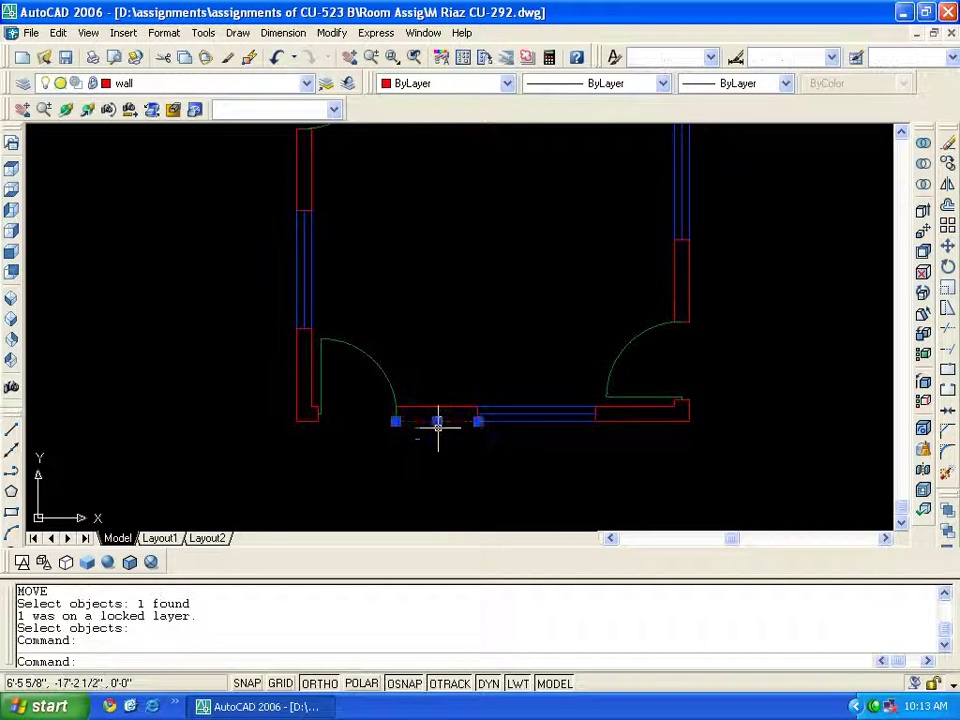
pyautogui.click(437, 421)
pyautogui.click(426, 422)
pyautogui.press('Escape')
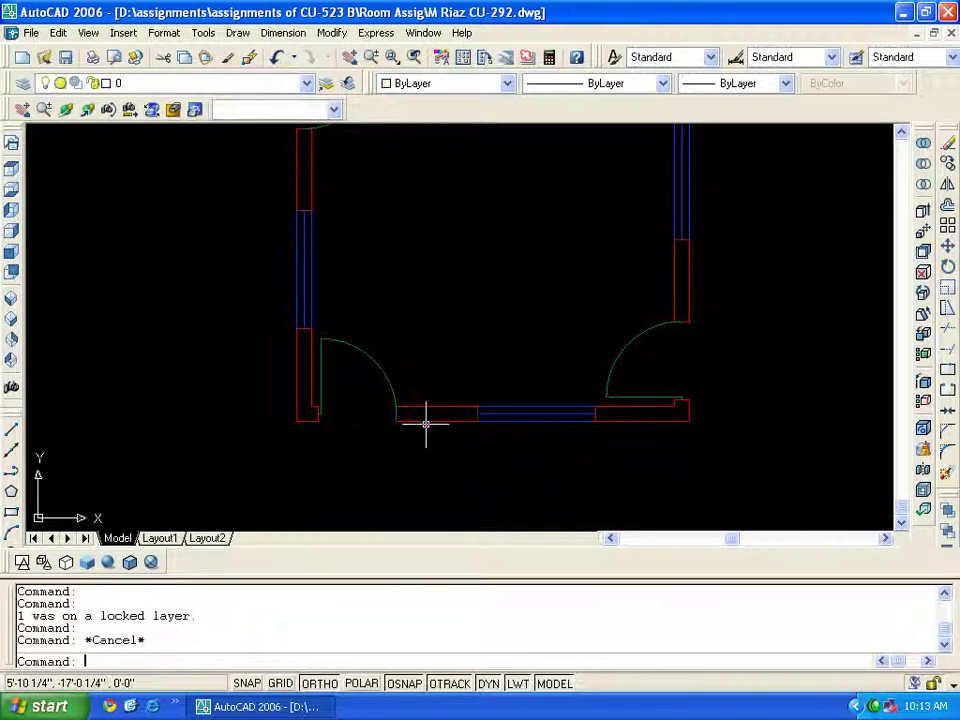
# - Retry MOVE on the wall piece beside the window, cancel, and open the layer list
pyautogui.write('m')
pyautogui.press('Return')
pyautogui.click(428, 421)
pyautogui.press('Return')
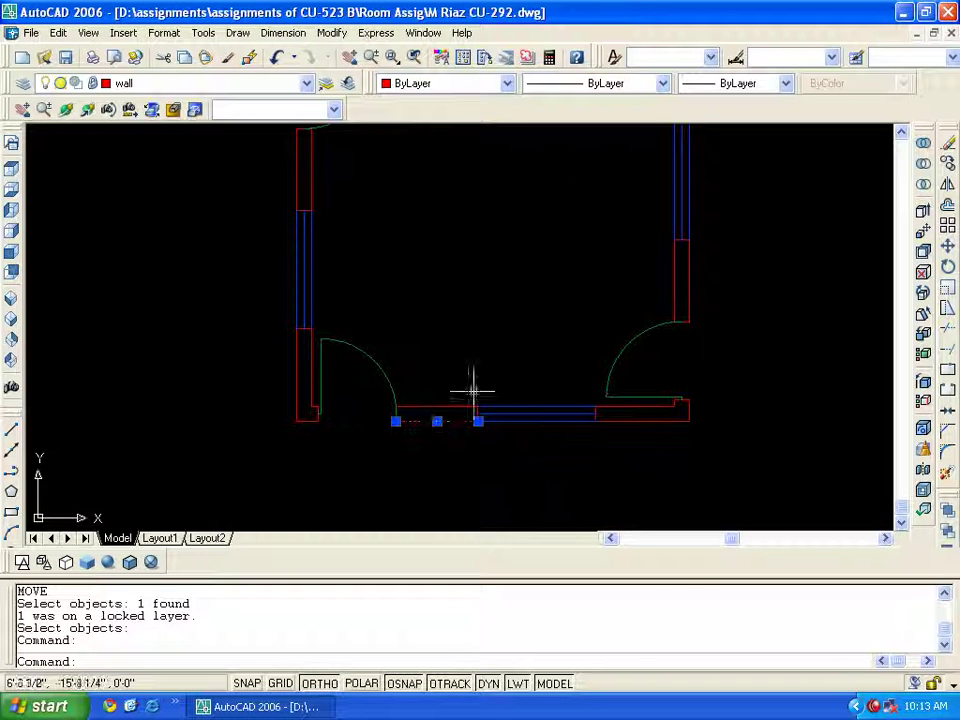
pyautogui.press('Escape')
pyautogui.press('Escape')
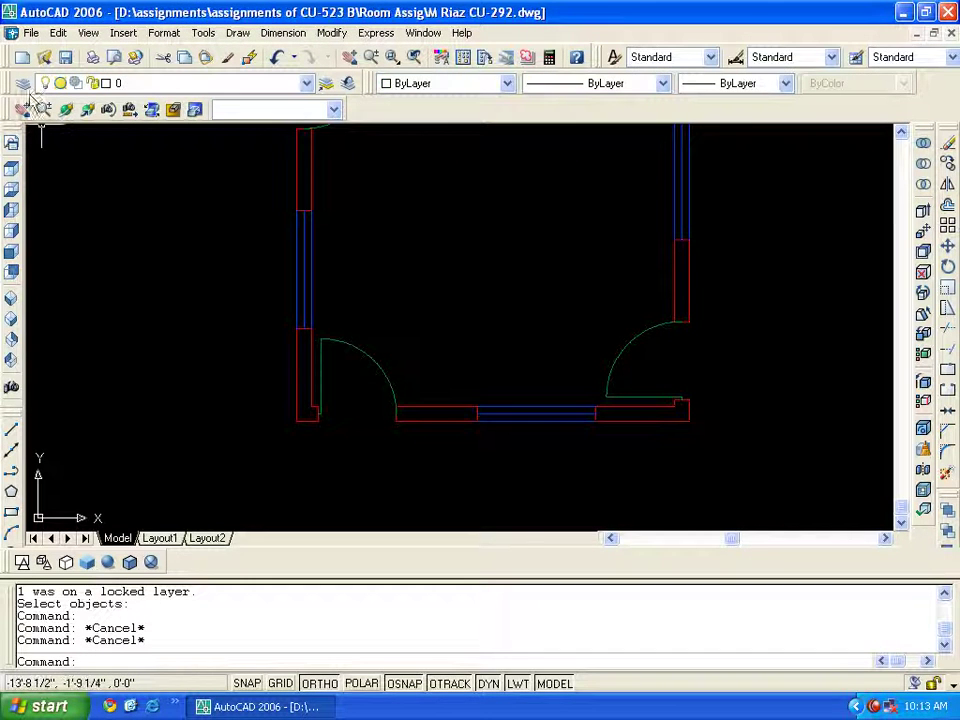
pyautogui.click(22, 83)
# - Unlock the wall layer and set its colour to 124 green
pyautogui.click(494, 264)
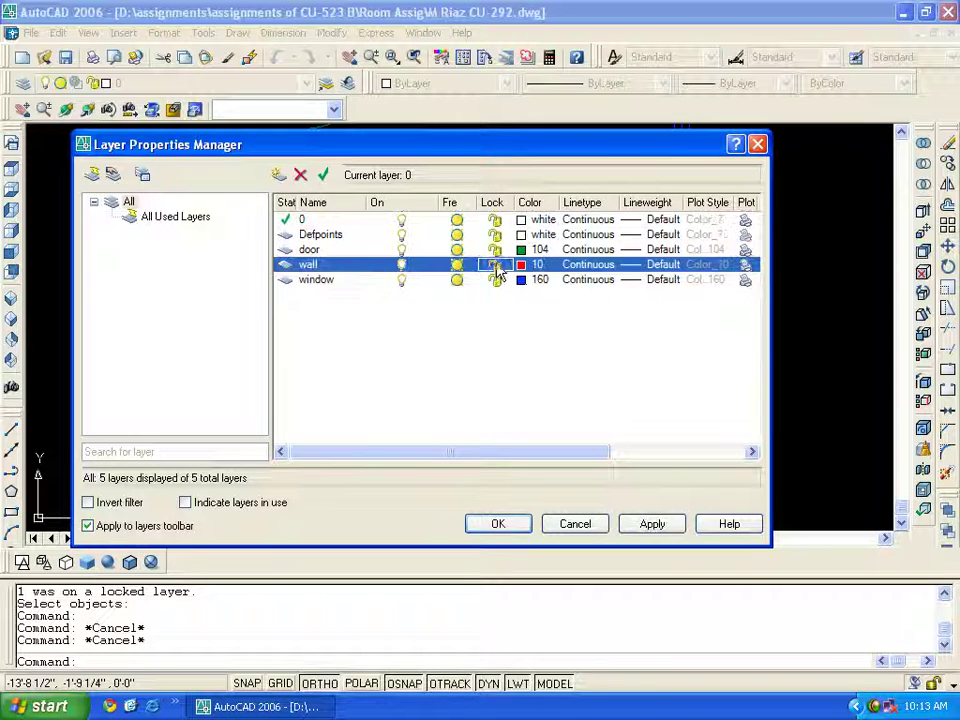
pyautogui.click(521, 268)
pyautogui.click(465, 330)
pyautogui.click(448, 567)
pyautogui.click(497, 523)
# - Reopen the layer list and adjust its column widths
pyautogui.scroll(-2, 420, 460)
pyautogui.scroll(-2, 364, 431)
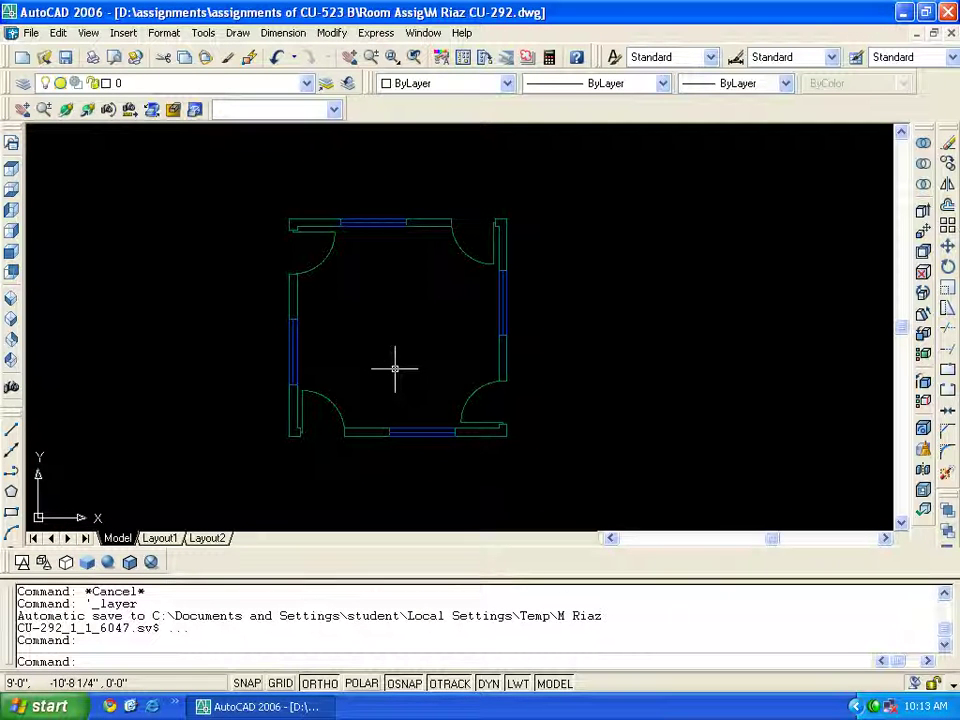
pyautogui.press('Escape')
pyautogui.click(22, 83)
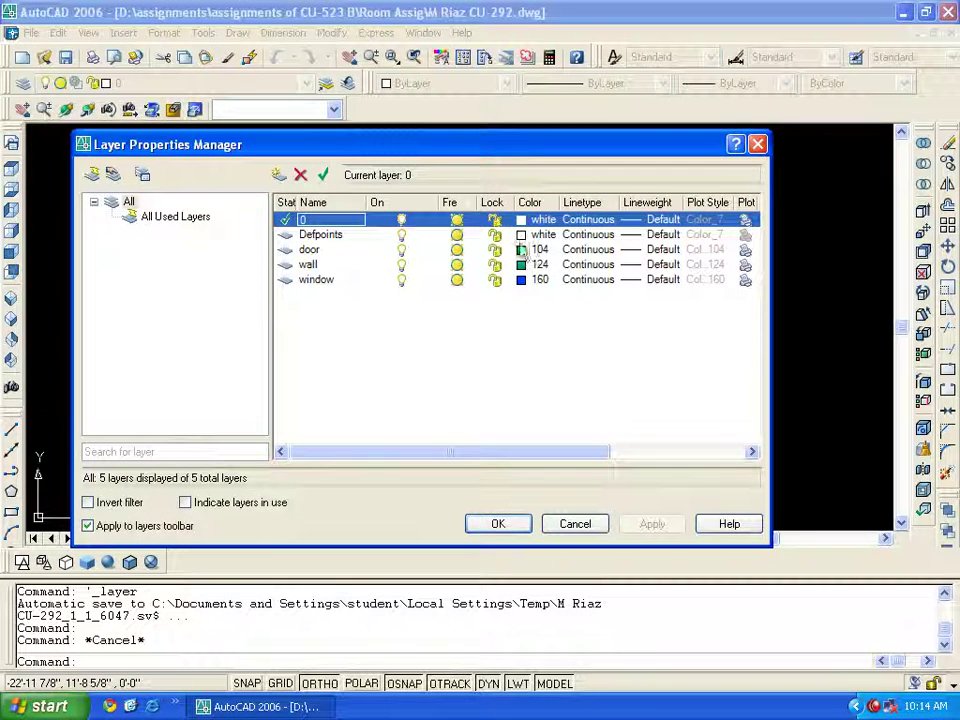
pyautogui.moveTo(686, 202); pyautogui.dragTo(720, 203)
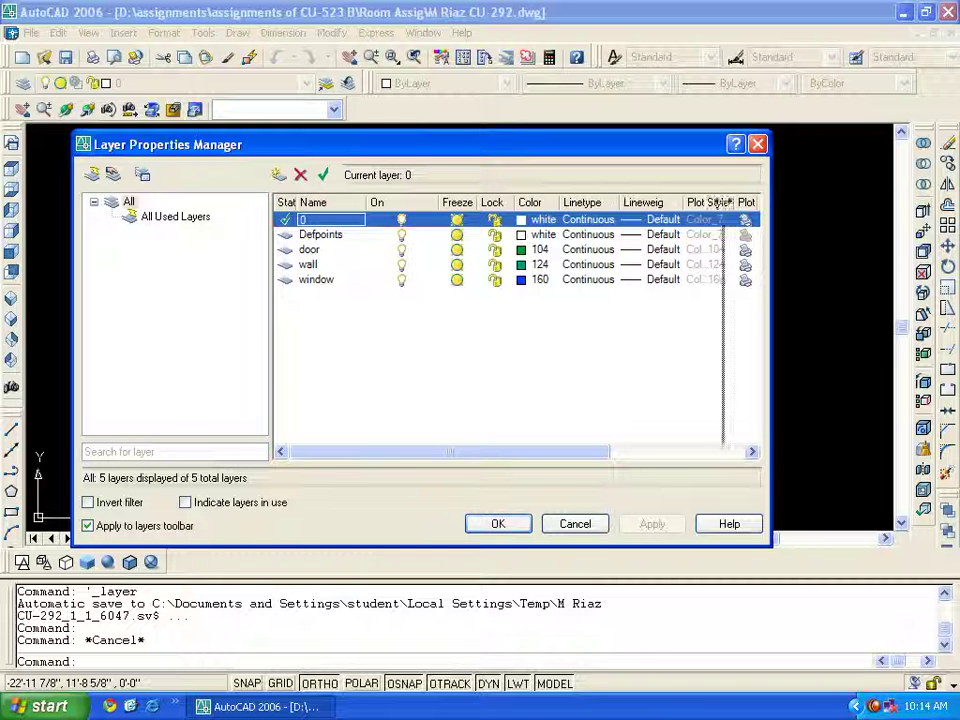
pyautogui.moveTo(646, 202); pyautogui.dragTo(600, 206)
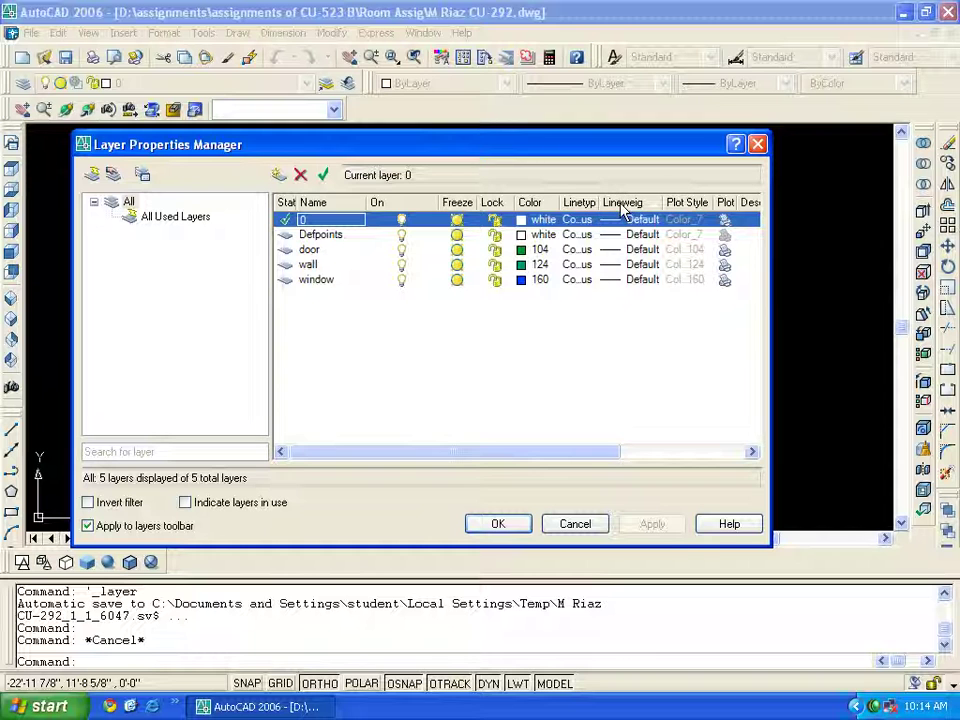
# - Change the wall layer colour to red 12 and widen the Lineweight column
pyautogui.click(538, 264)
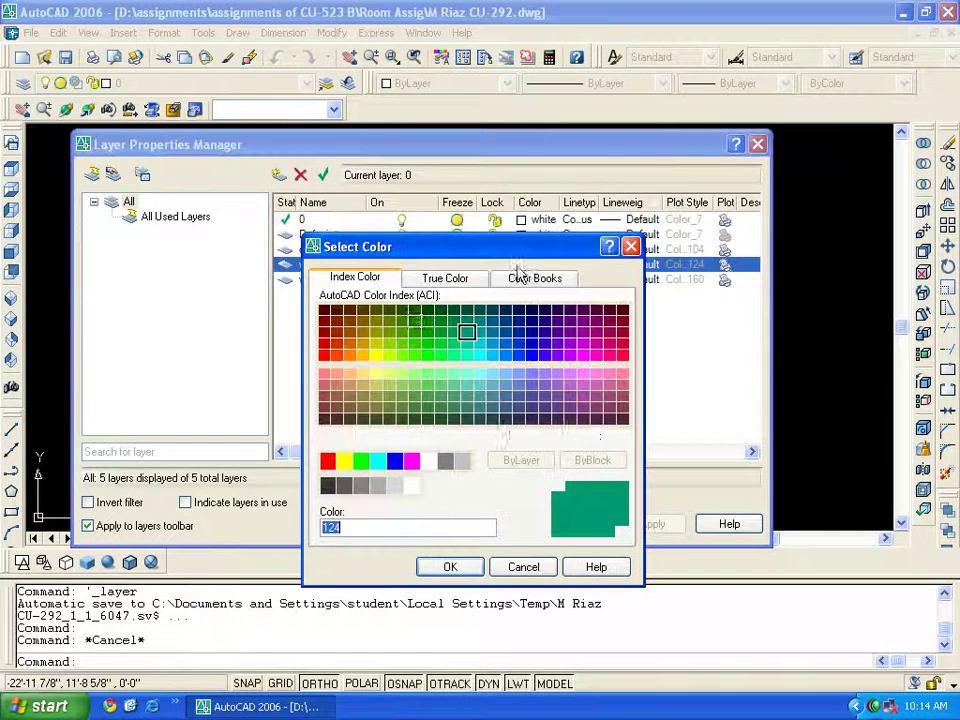
pyautogui.click(325, 343)
pyautogui.click(450, 567)
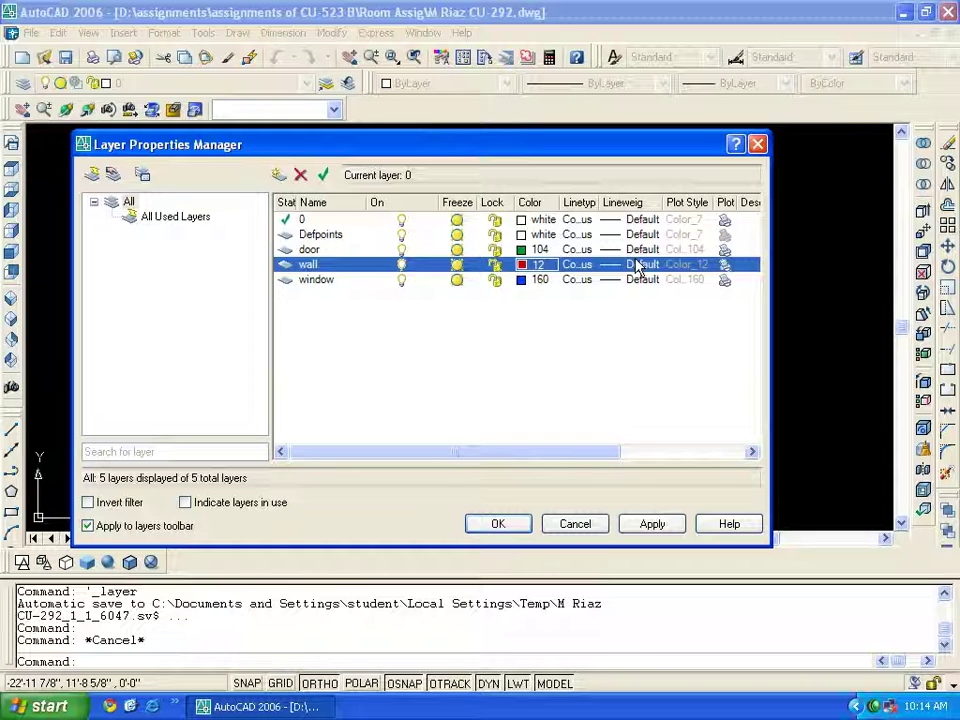
pyautogui.moveTo(655, 203); pyautogui.dragTo(679, 204)
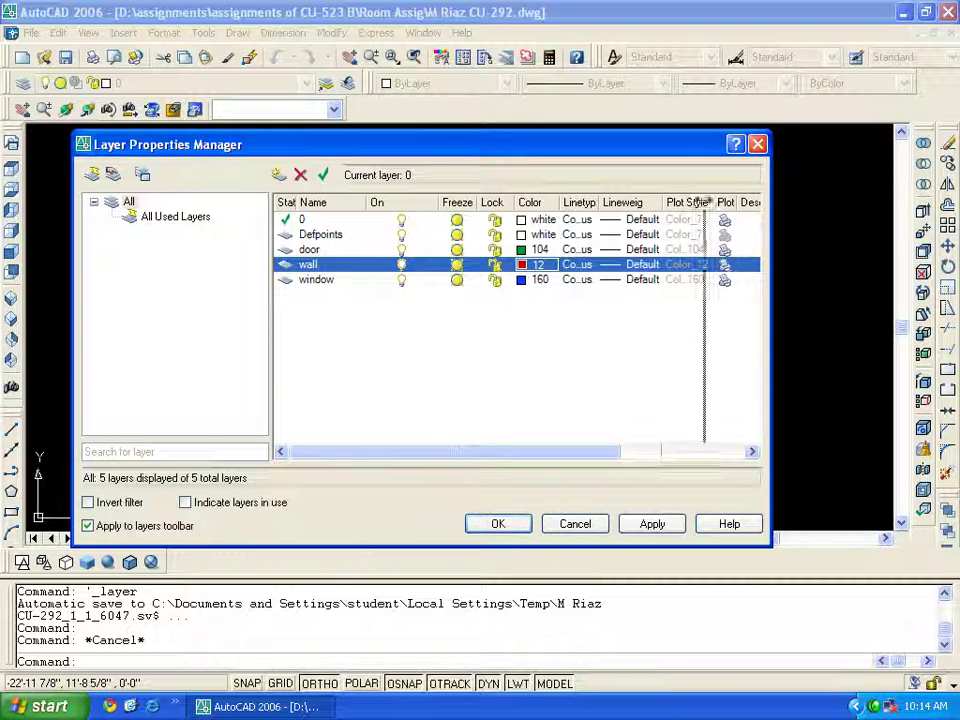
# - Set the wall layer's lineweight to 0.50 mm and apply the layer changes
pyautogui.click(649, 272)
pyautogui.moveTo(345, 185); pyautogui.dragTo(375, 151)
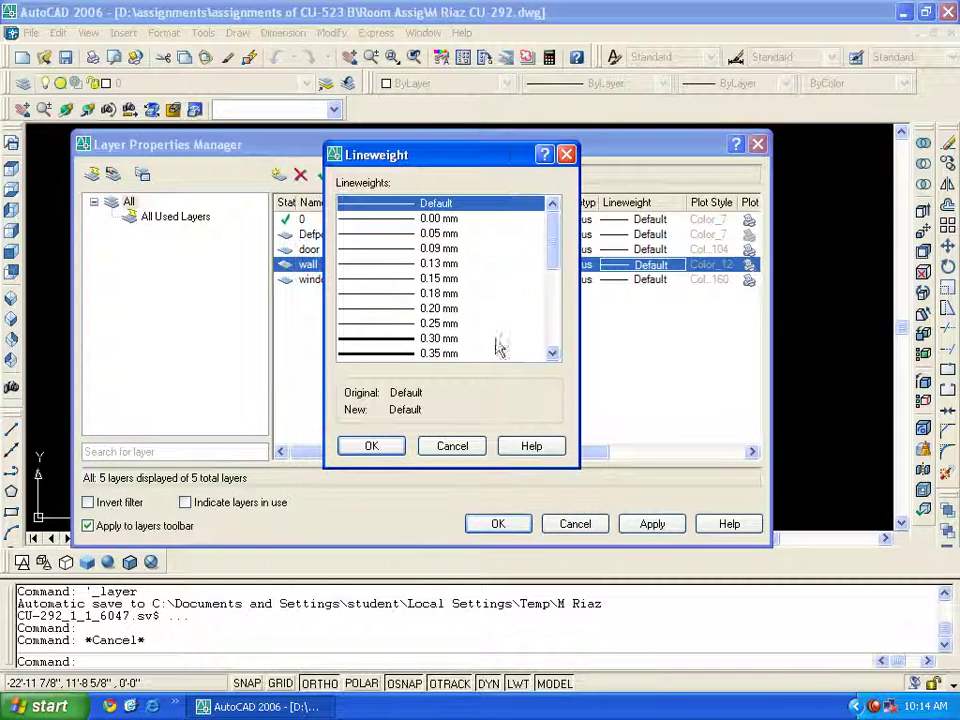
pyautogui.moveTo(553, 227)
pyautogui.mouseDown()
pyautogui.moveTo(553, 300)
pyautogui.moveTo(553, 268)
pyautogui.mouseUp()
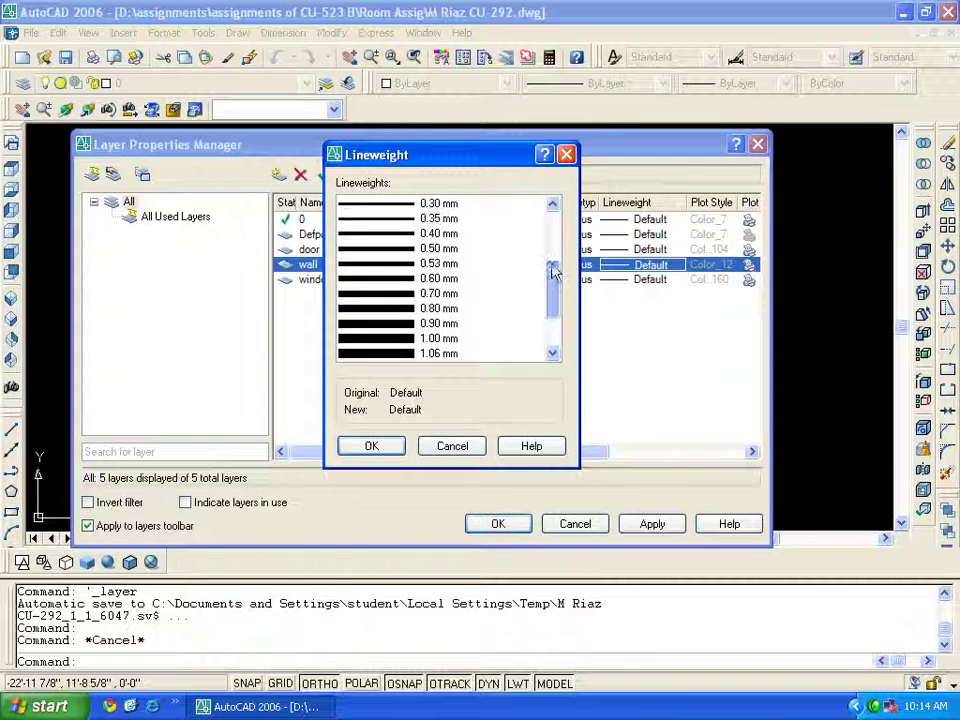
pyautogui.click(379, 250)
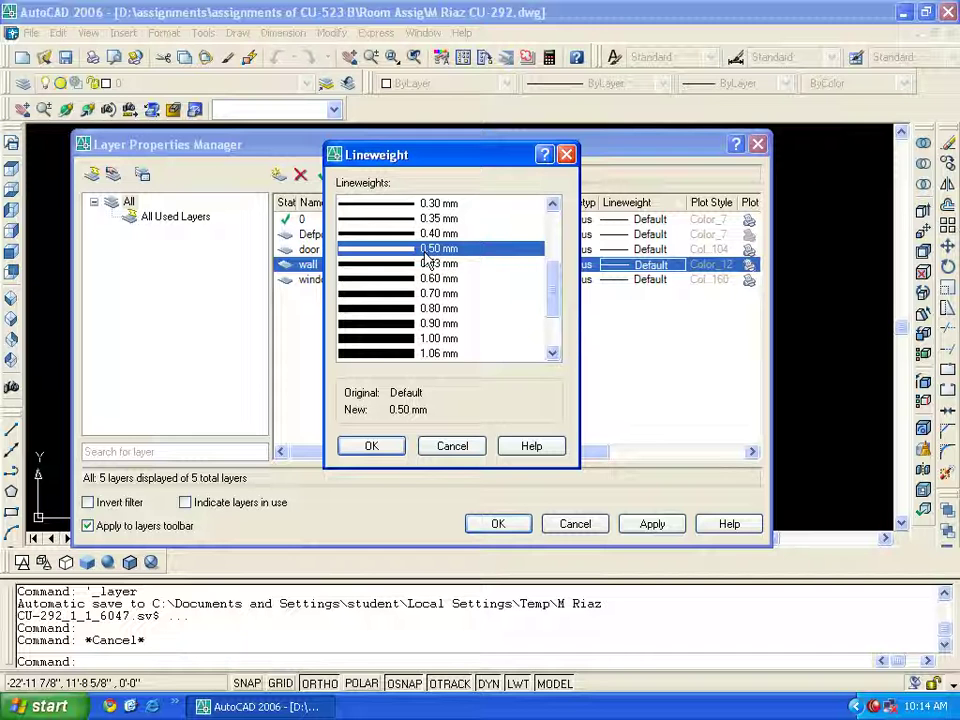
pyautogui.click(385, 449)
pyautogui.click(650, 527)
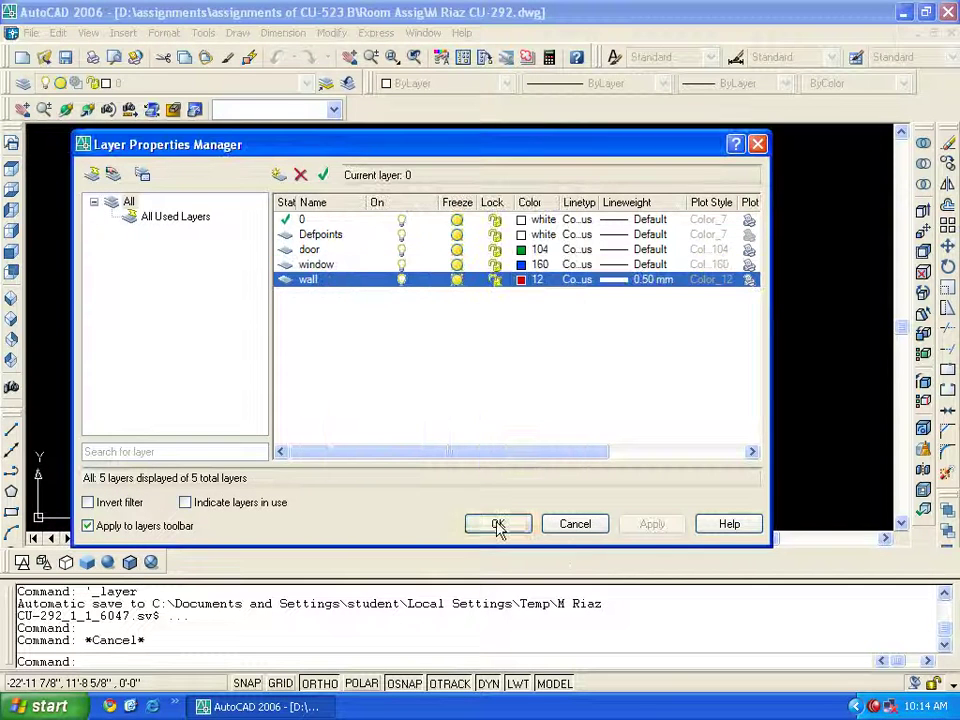
pyautogui.click(497, 524)
pyautogui.scroll(1, 450, 405)
pyautogui.moveTo(449, 480); pyautogui.dragTo(473, 428, button='middle')
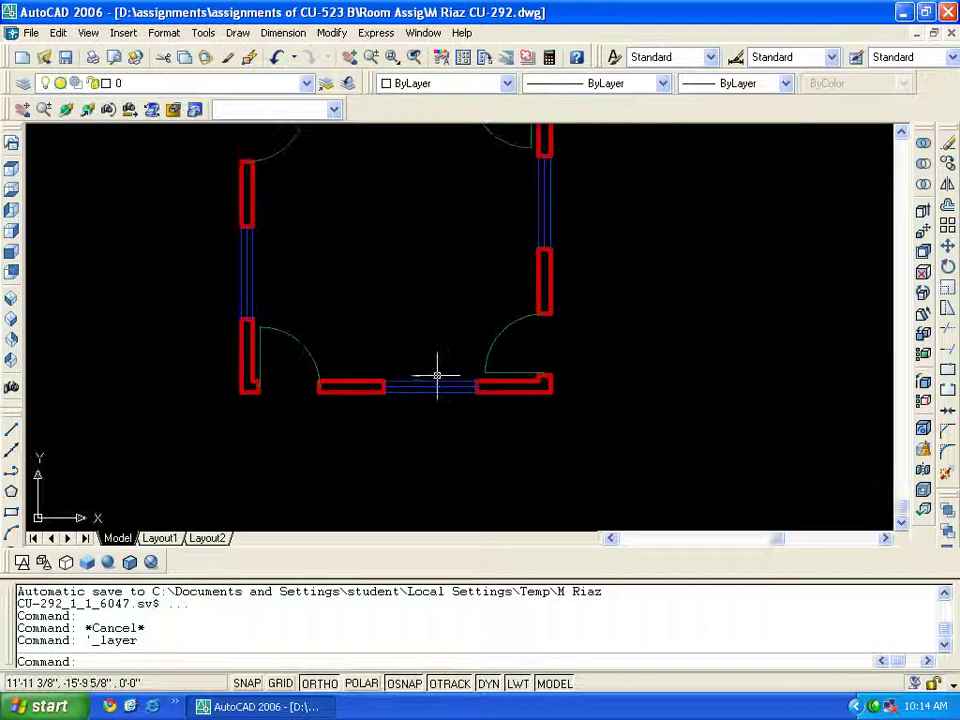
pyautogui.click(517, 683)
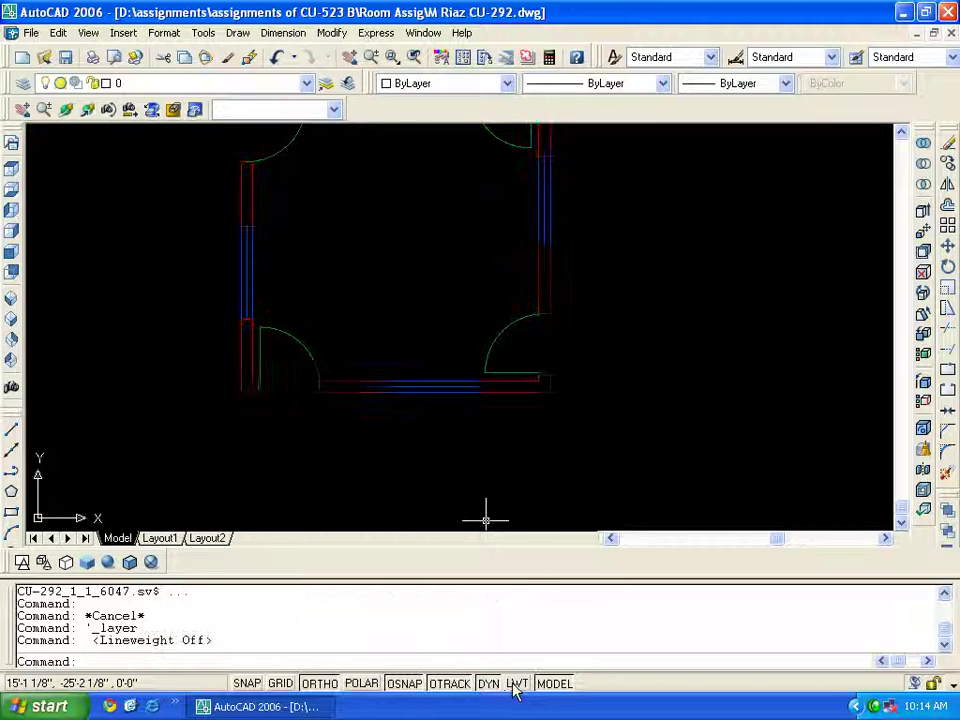
pyautogui.moveTo(407, 392); pyautogui.dragTo(407, 409, button='middle')
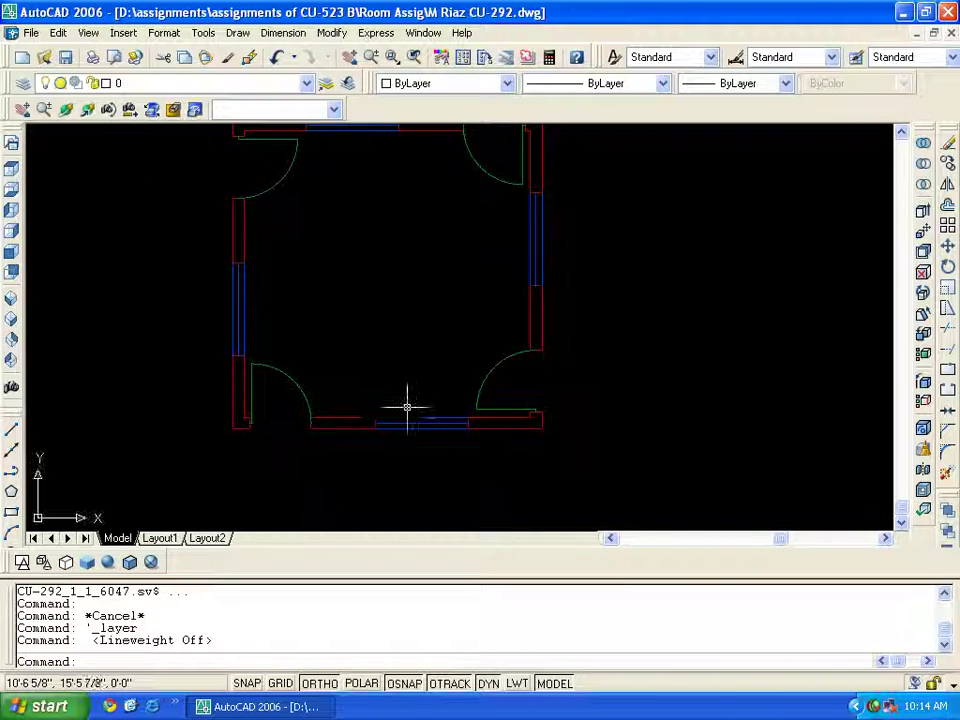
pyautogui.scroll(-4, 407, 403)
pyautogui.scroll(1, 257, 261)
pyautogui.scroll(2, 467, 406)
pyautogui.moveTo(467, 406); pyautogui.dragTo(459, 361, button='middle')
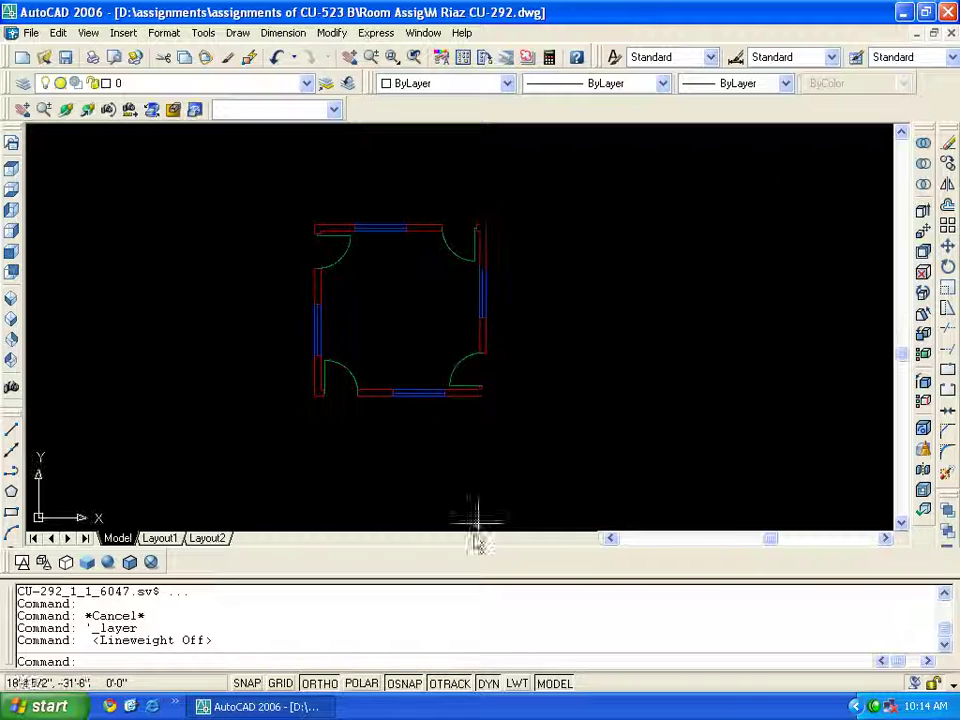
pyautogui.click(518, 684)
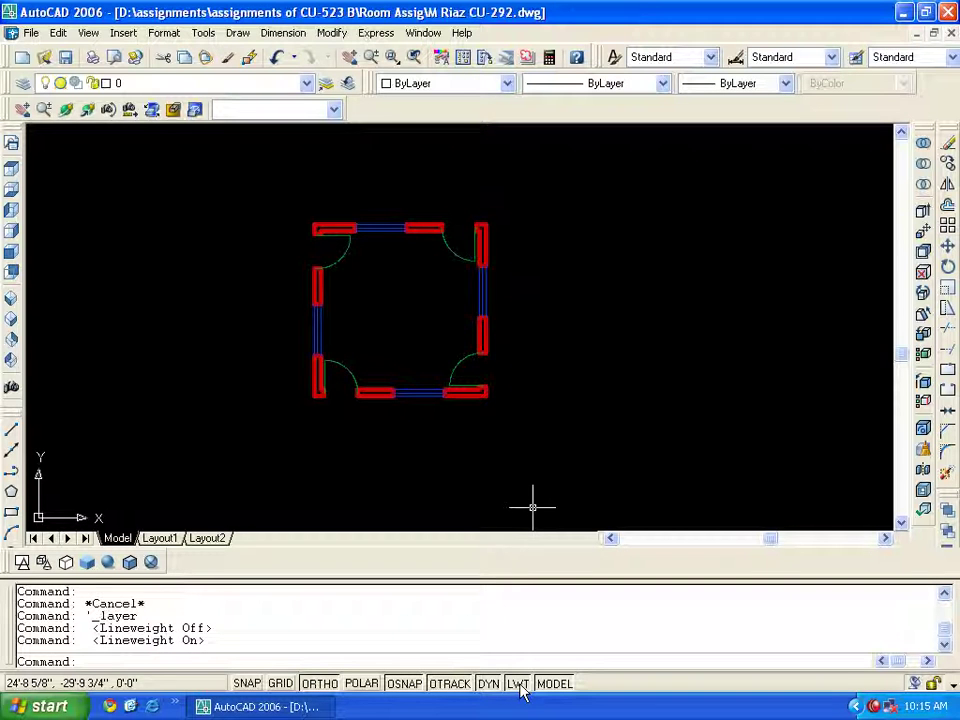
pyautogui.scroll(2, 476, 349)
pyautogui.scroll(2, 491, 429)
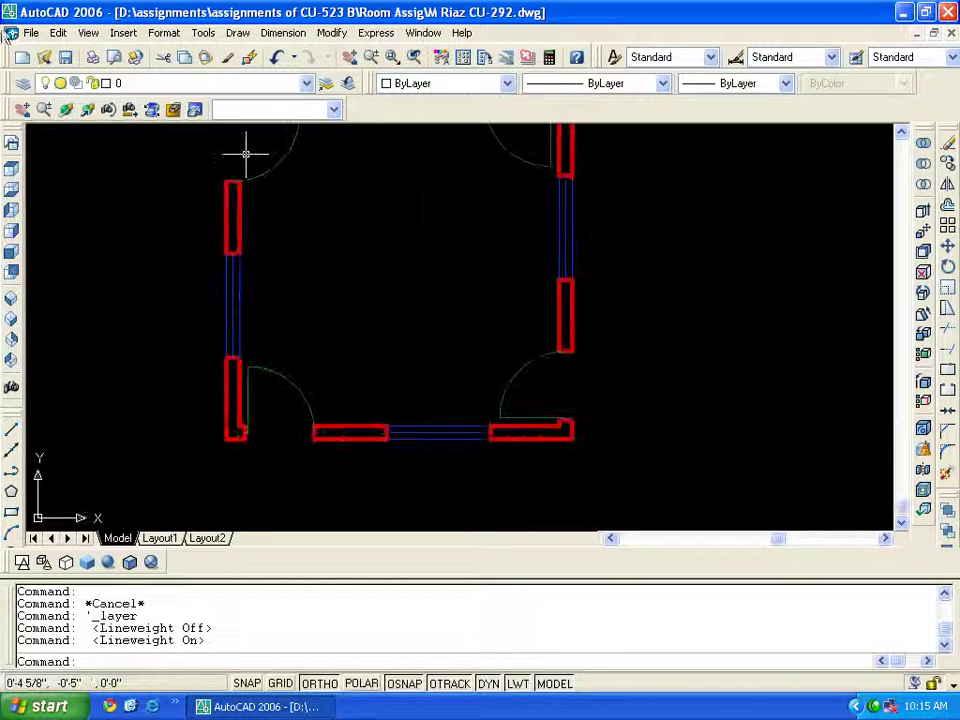
# - Set the wall layer's lineweight to 0.35 mm
pyautogui.click(22, 83)
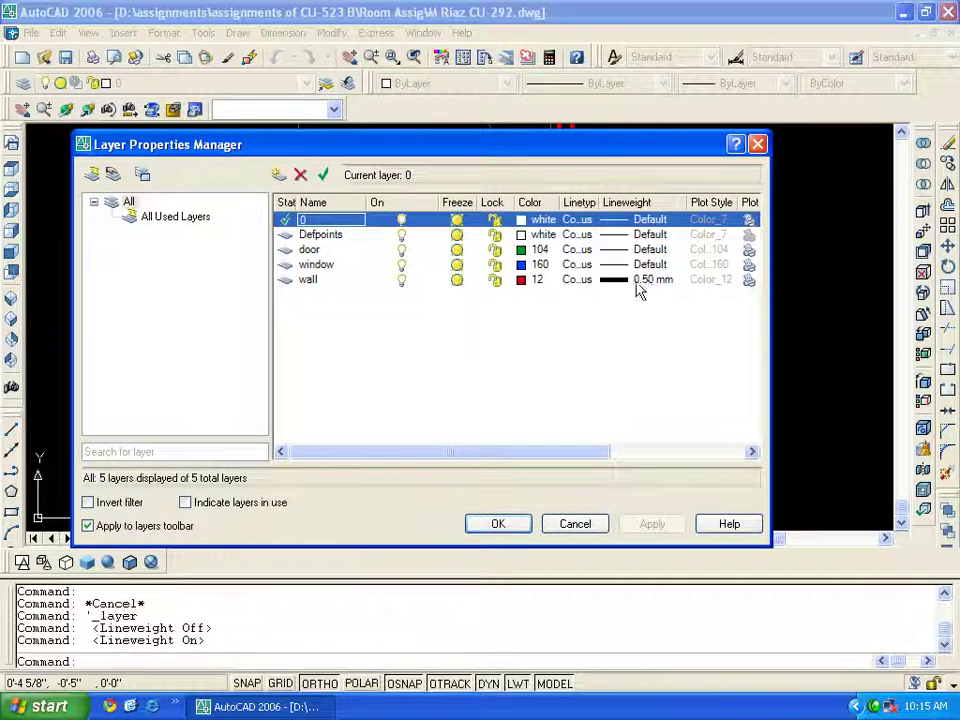
pyautogui.click(630, 281)
pyautogui.click(396, 323)
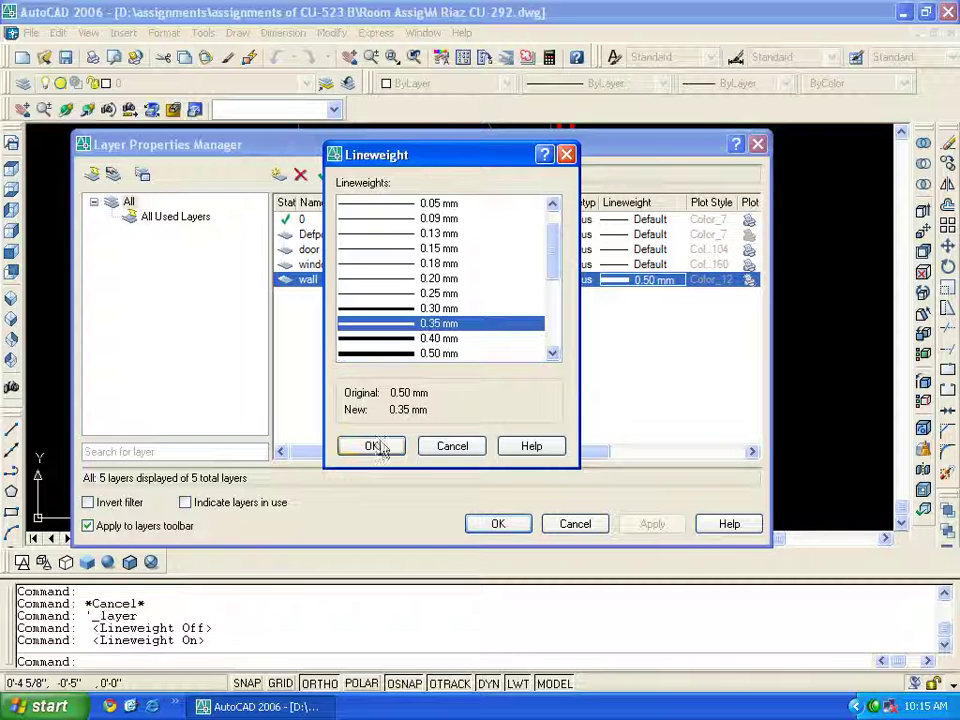
pyautogui.click(381, 450)
pyautogui.click(626, 524)
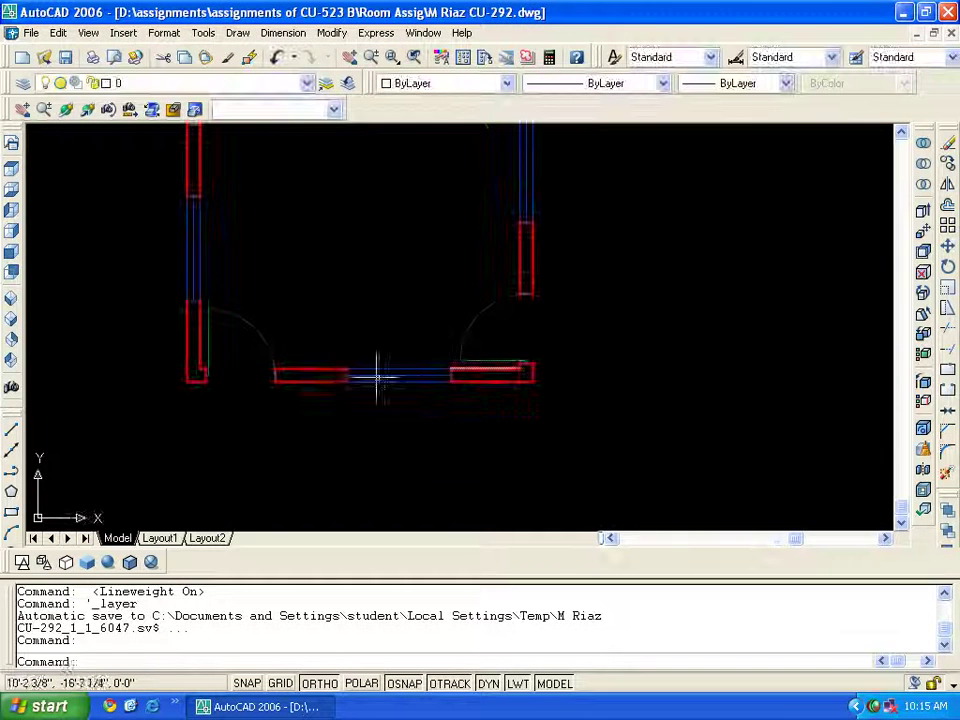
# - Give the door layer a 0.53 mm lineweight
pyautogui.moveTo(336, 381); pyautogui.dragTo(396, 450, button='middle')
pyautogui.click(25, 85)
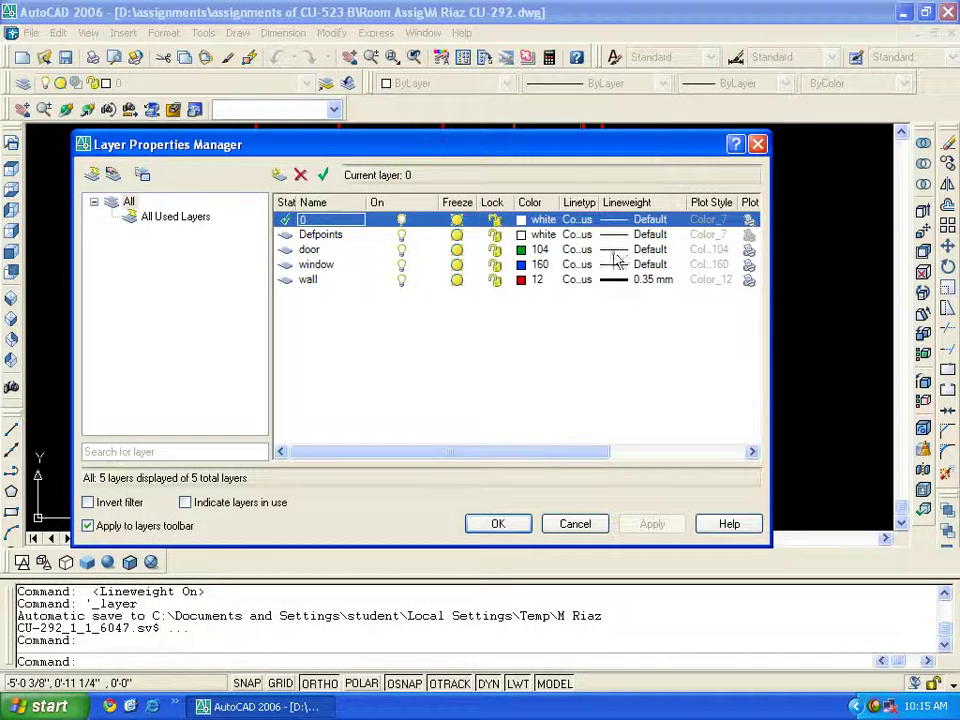
pyautogui.click(640, 249)
pyautogui.scroll(-4, 449, 302)
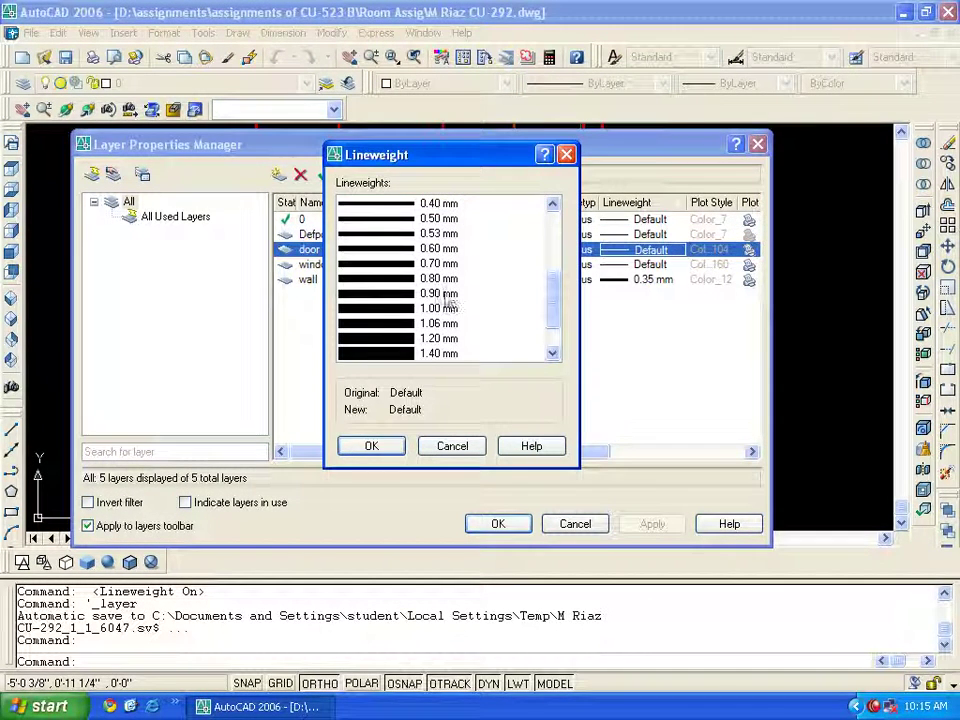
pyautogui.click(364, 233)
pyautogui.click(395, 450)
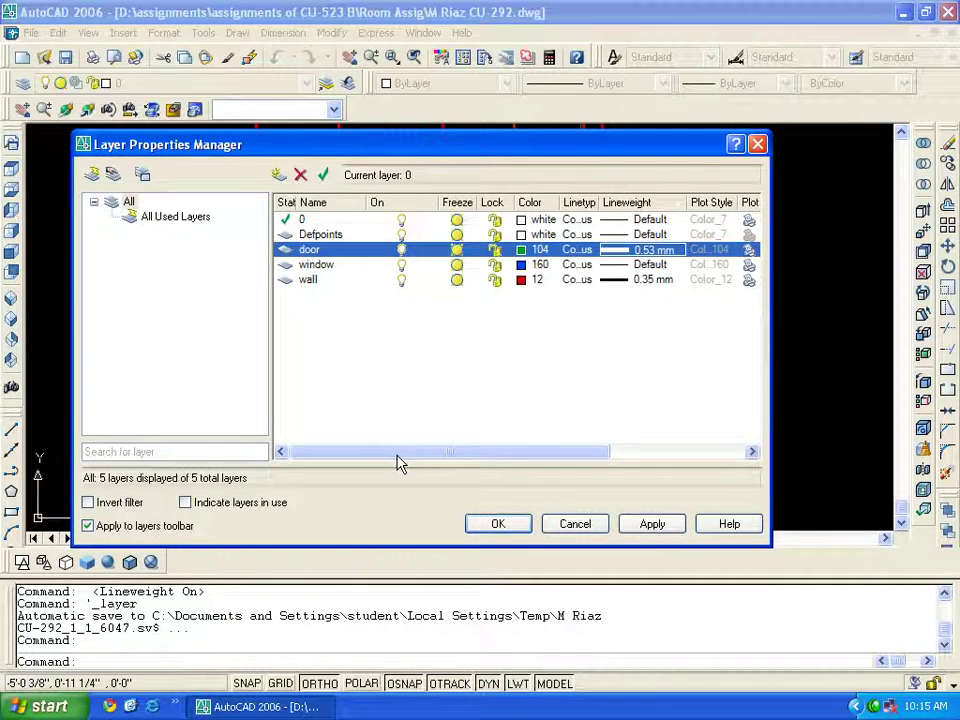
# - Give the window layer a 0.25 mm lineweight and apply the changes
pyautogui.click(612, 249)
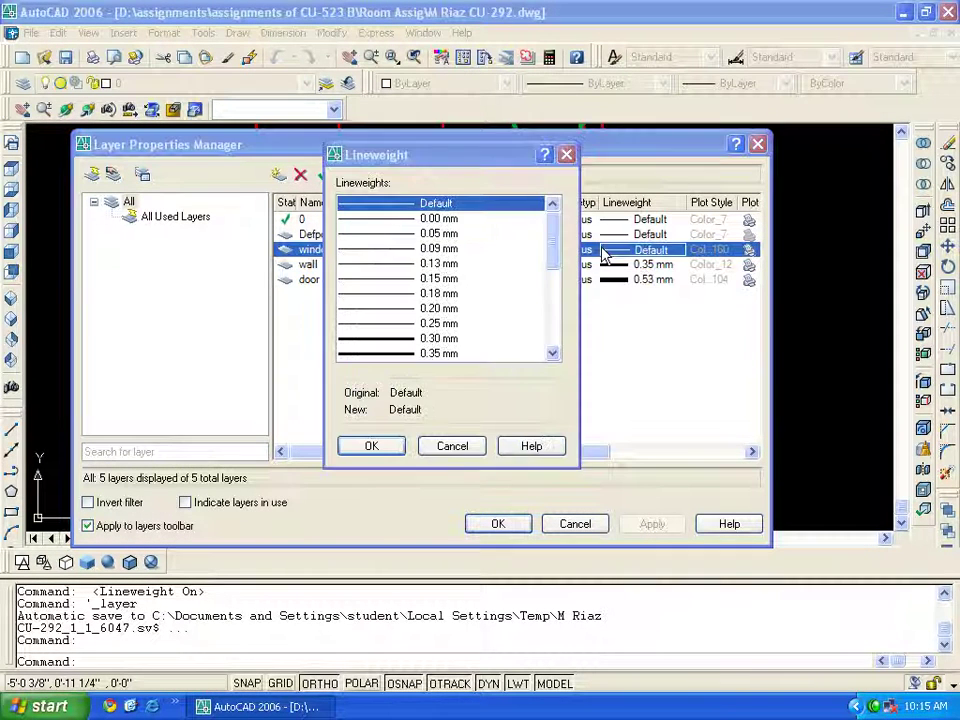
pyautogui.click(384, 322)
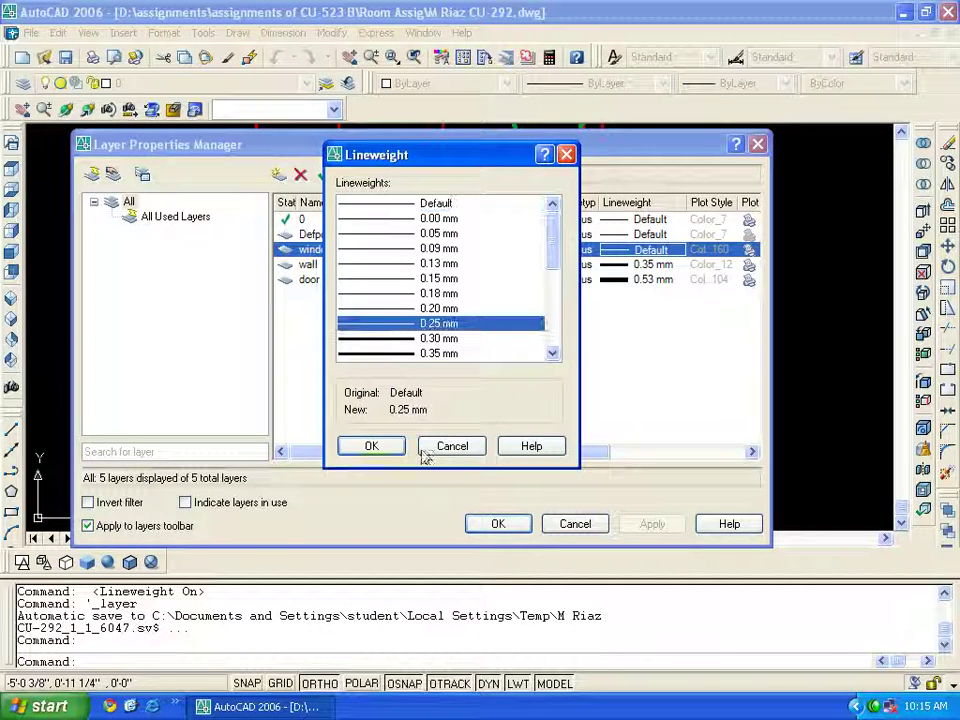
pyautogui.click(371, 446)
pyautogui.click(621, 523)
pyautogui.click(505, 527)
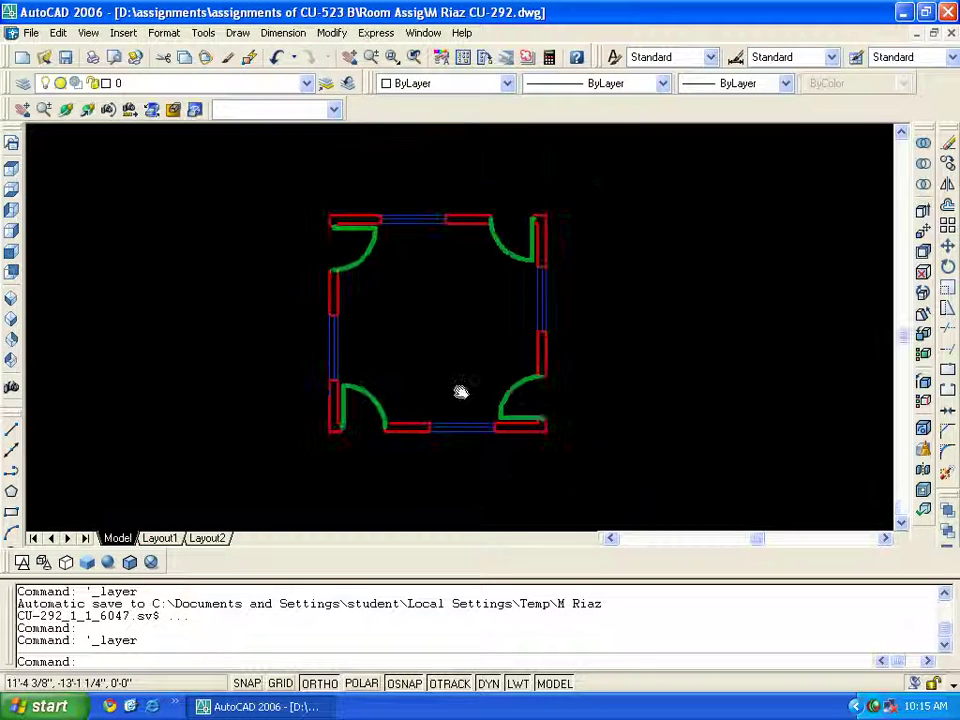
# - Zoom and pan to centre the room plan in the view
pyautogui.moveTo(460, 391); pyautogui.dragTo(450, 386, button='middle')
pyautogui.scroll(-2, 560, 398)
pyautogui.scroll(3, 536, 396)
pyautogui.scroll(2, 538, 400)
pyautogui.moveTo(546, 388); pyautogui.dragTo(546, 424, button='middle')
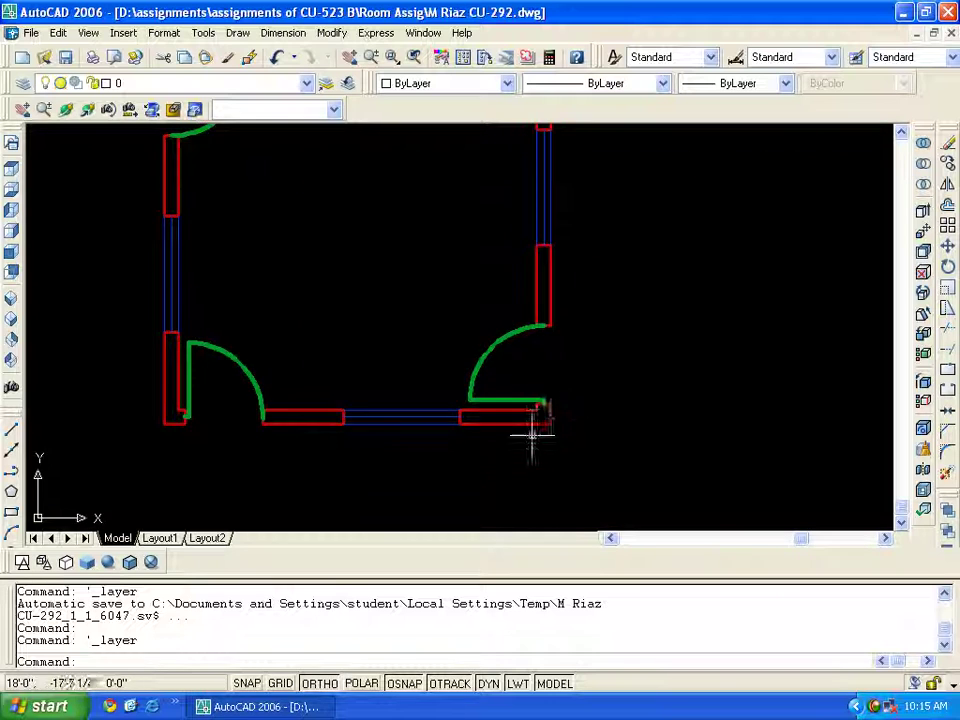
pyautogui.scroll(-2, 532, 432)
pyautogui.scroll(-1, 557, 471)
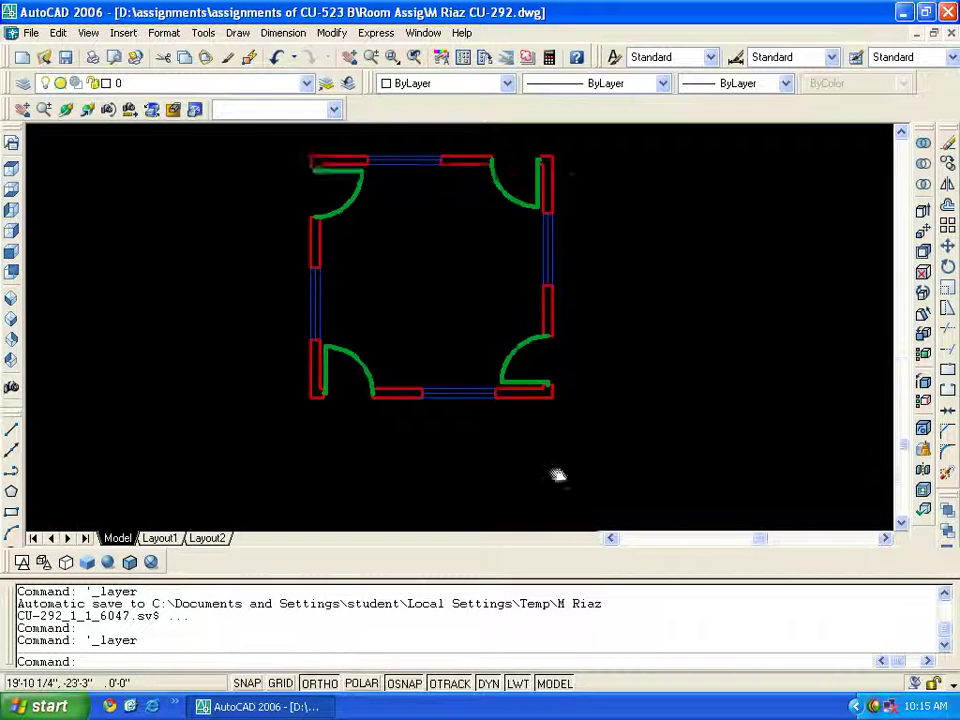
# - Toggle lineweight display off and back on, then switch to the Layout1 sheet
pyautogui.click(519, 685)
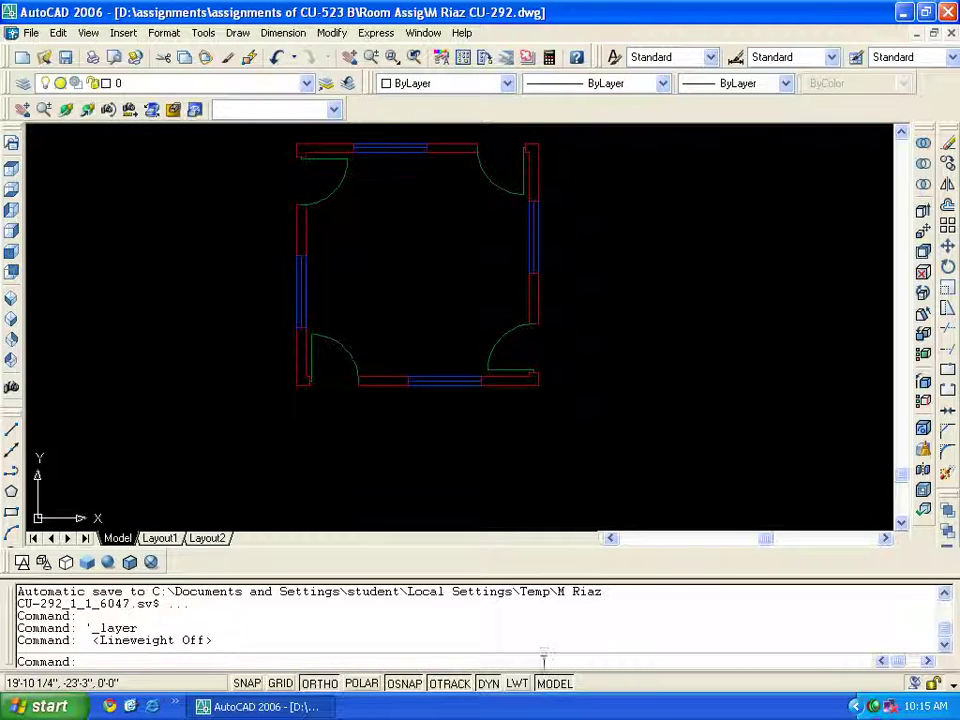
pyautogui.moveTo(407, 259); pyautogui.dragTo(386, 279, button='middle')
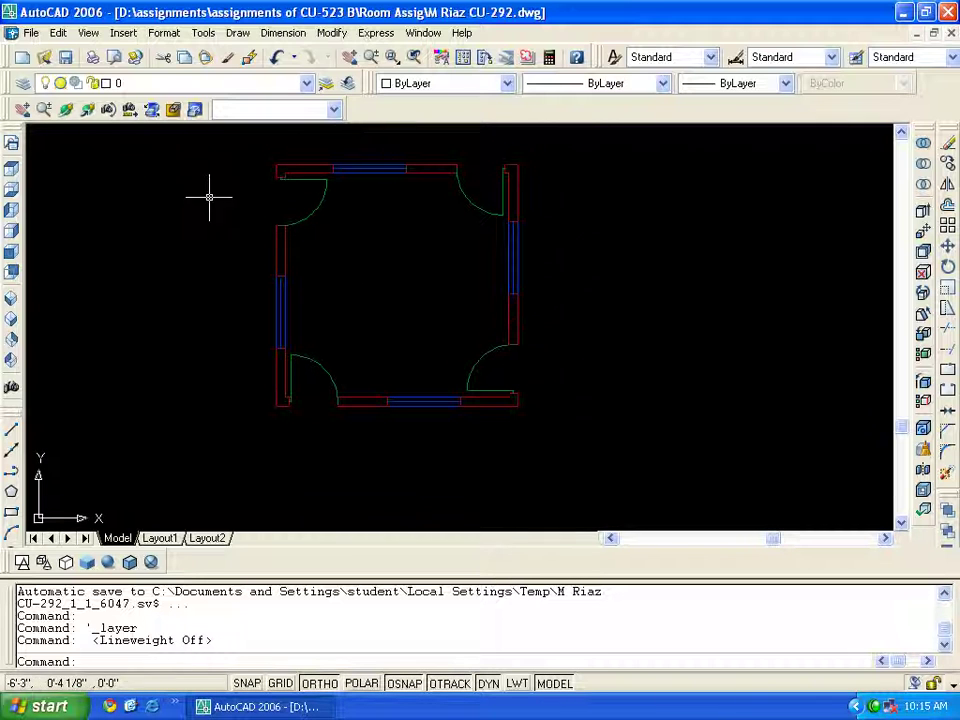
pyautogui.click(515, 684)
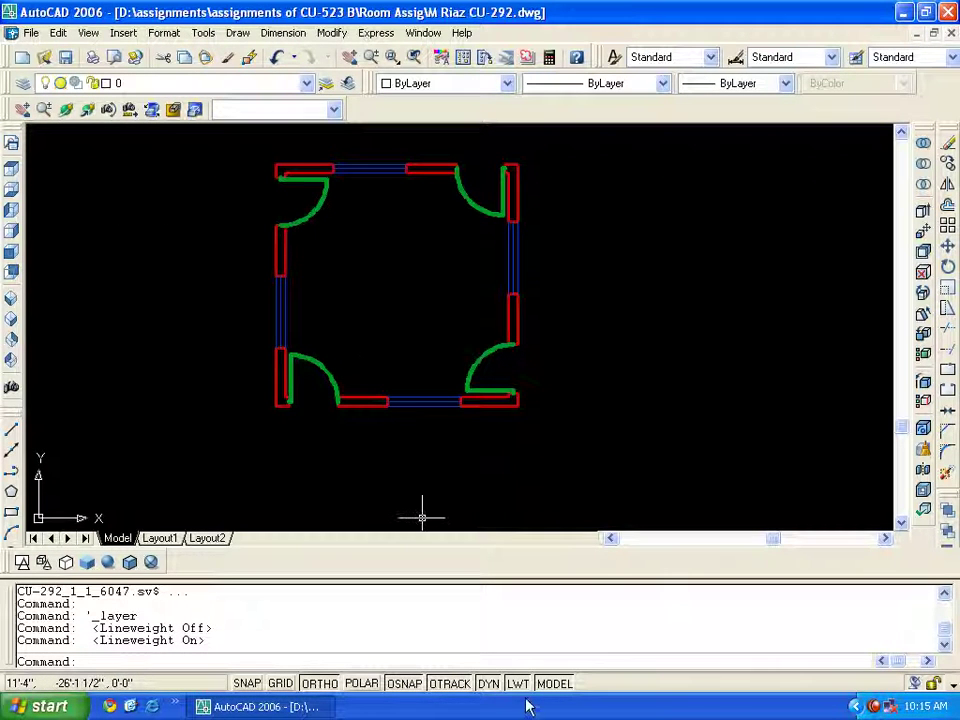
pyautogui.click(553, 684)
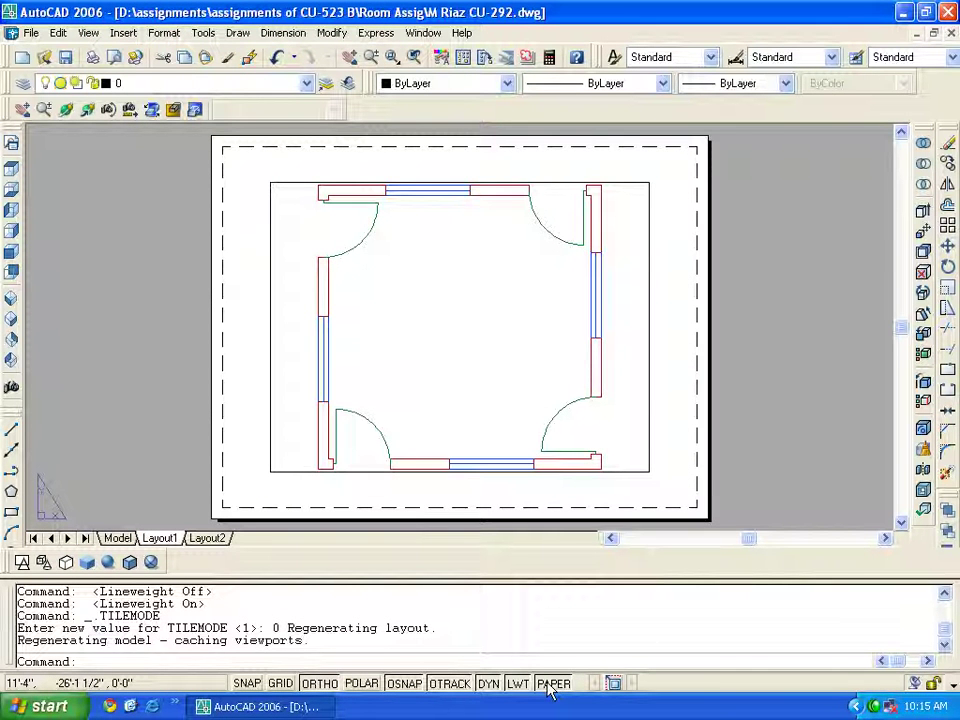
# - Toggle lineweight display off and on while entering and leaving the layout viewport
pyautogui.click(518, 684)
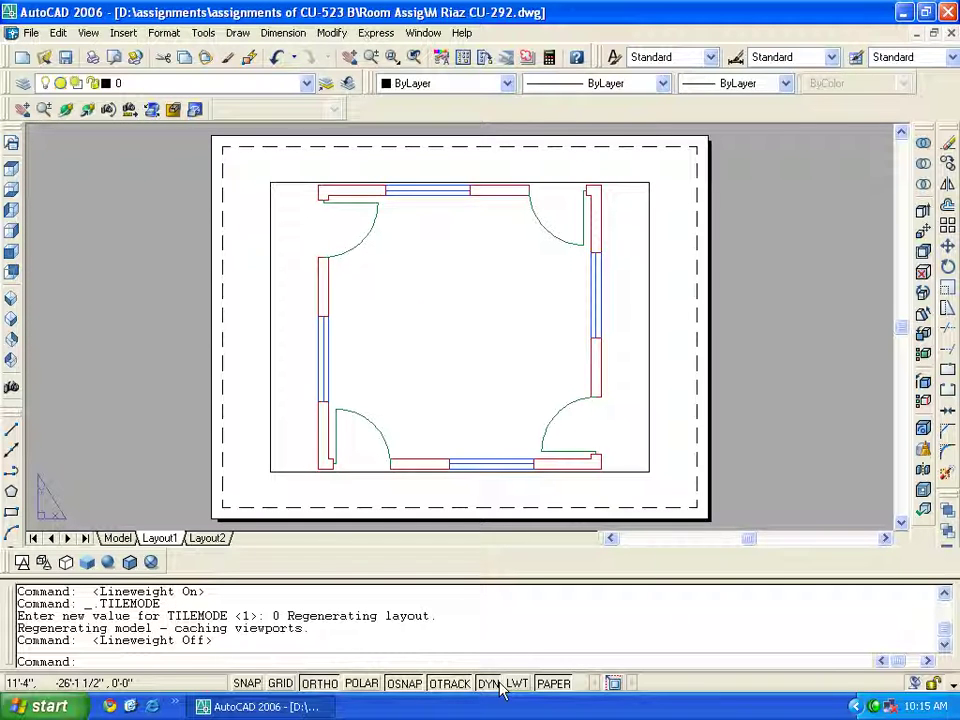
pyautogui.click(553, 684)
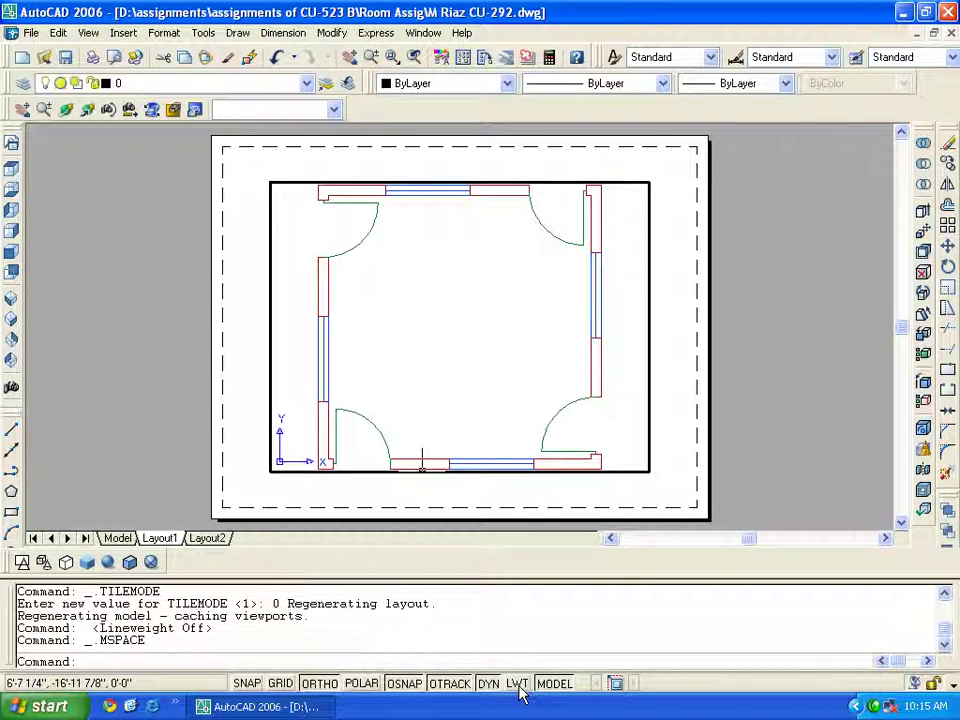
pyautogui.click(518, 684)
pyautogui.doubleClick(414, 522)
# - Return to the Model tab with lineweights shown, pan the room plan, and bring up Plot
pyautogui.click(118, 538)
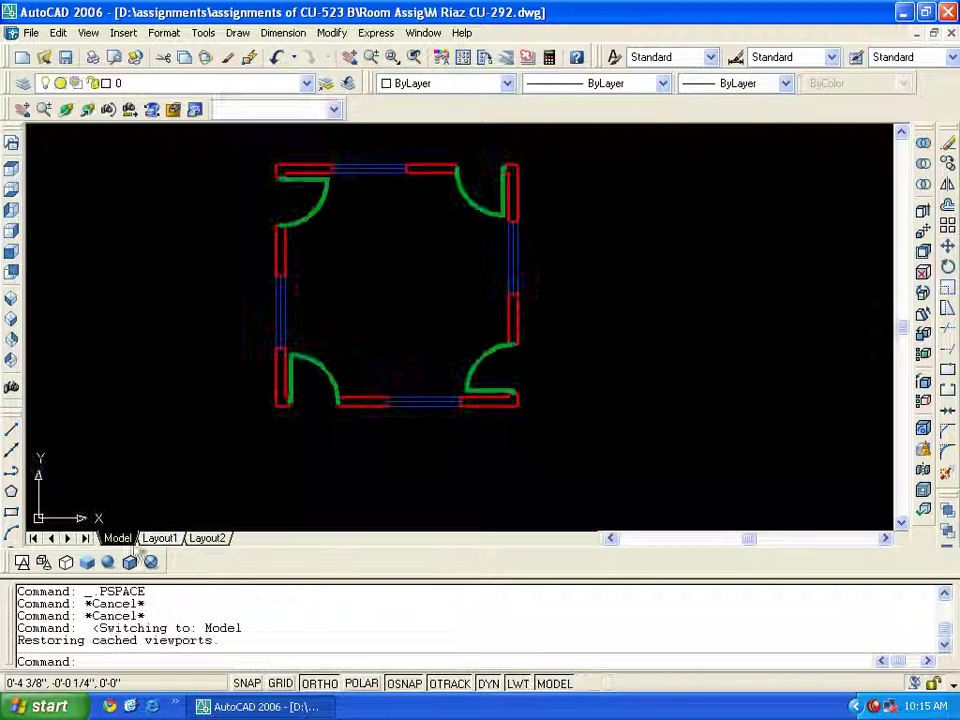
pyautogui.click(518, 684)
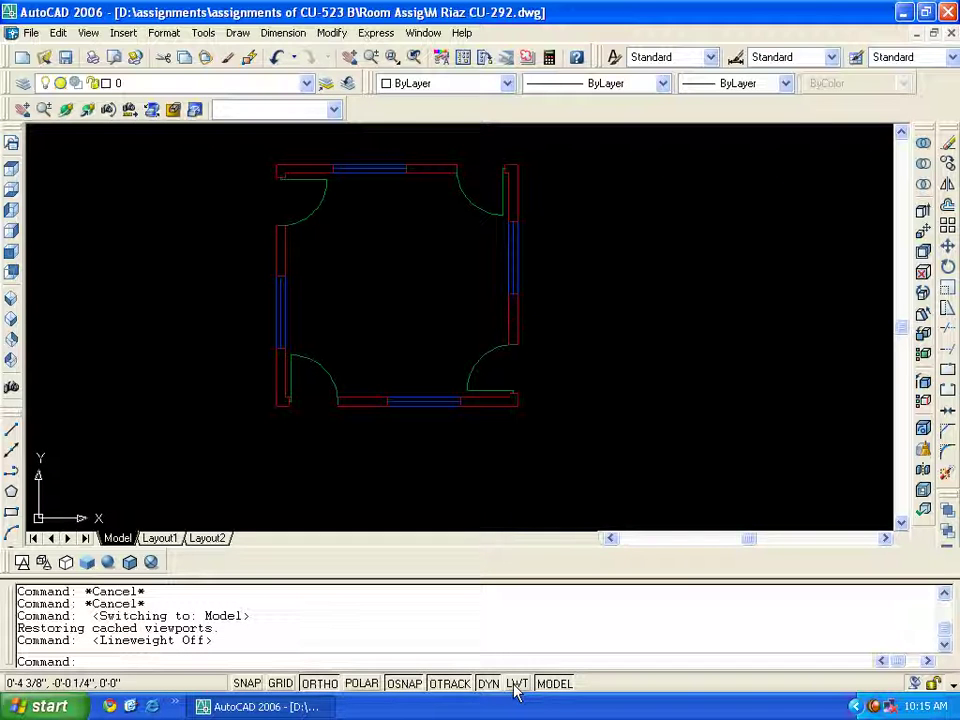
pyautogui.click(517, 684)
pyautogui.moveTo(413, 439); pyautogui.dragTo(440, 427, button='middle')
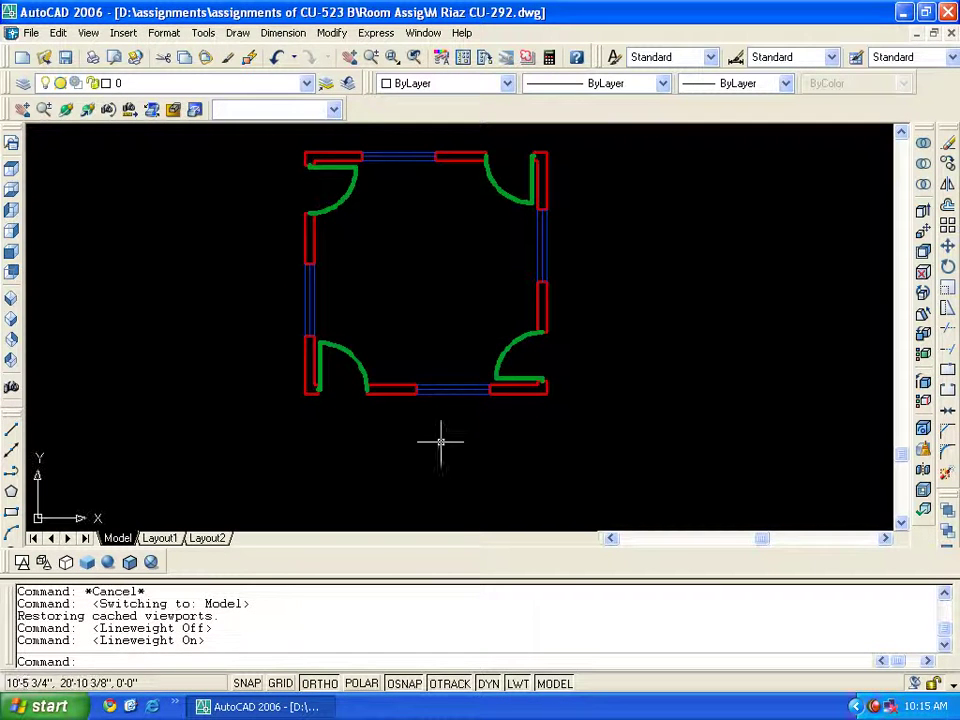
pyautogui.hotkey('ctrl', 'p')
# - Preview a plot to PublishToWeb JPG.pc3 on the default Sun Hi-Res paper
pyautogui.click(587, 224)
pyautogui.click(420, 293)
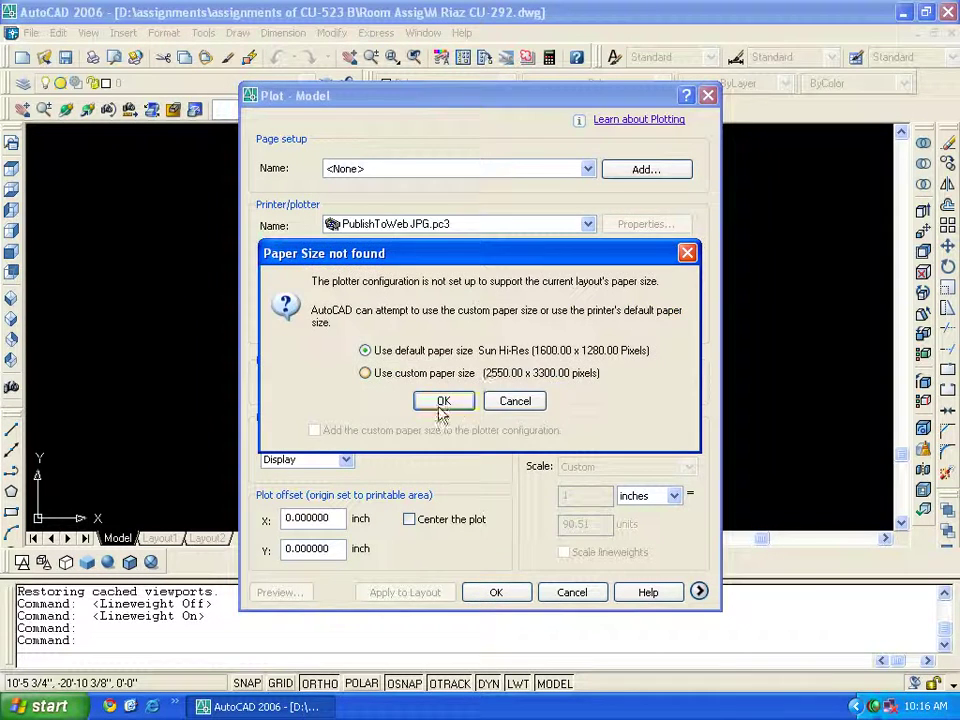
pyautogui.click(441, 402)
pyautogui.click(293, 592)
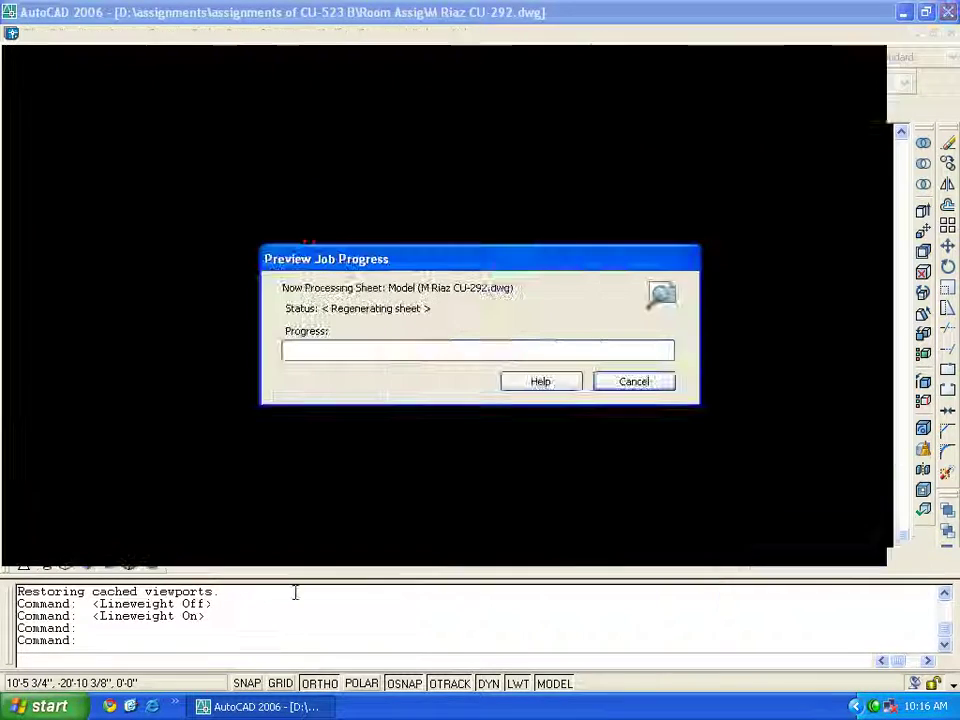
pyautogui.press('Escape')
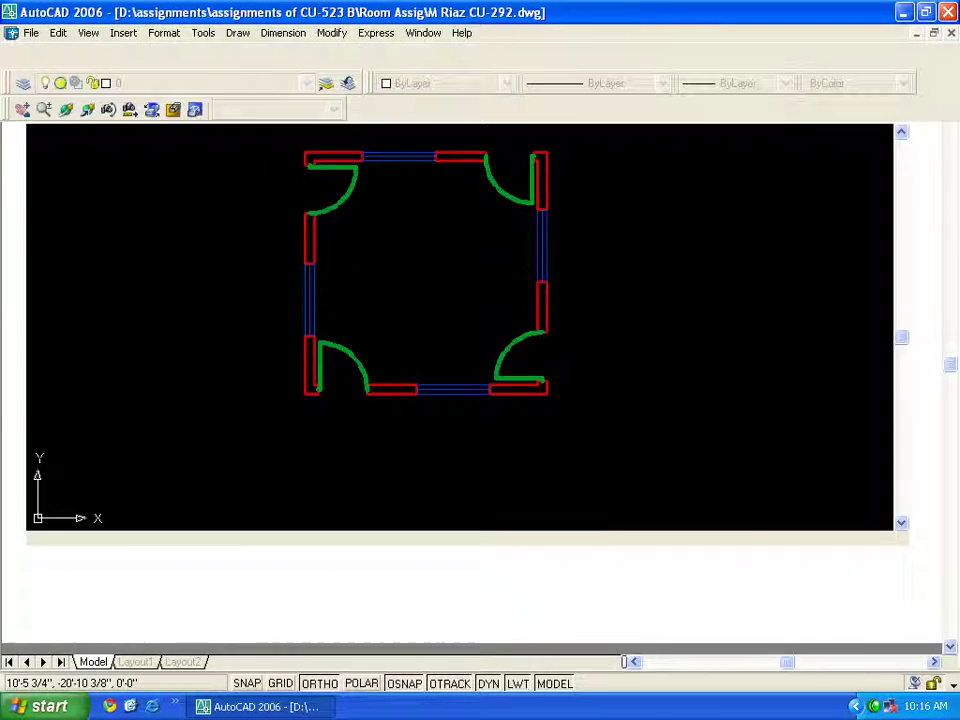
# - Plot a centred window around the room with Fit to paper off, and preview it
pyautogui.click(398, 440)
pyautogui.click(336, 380)
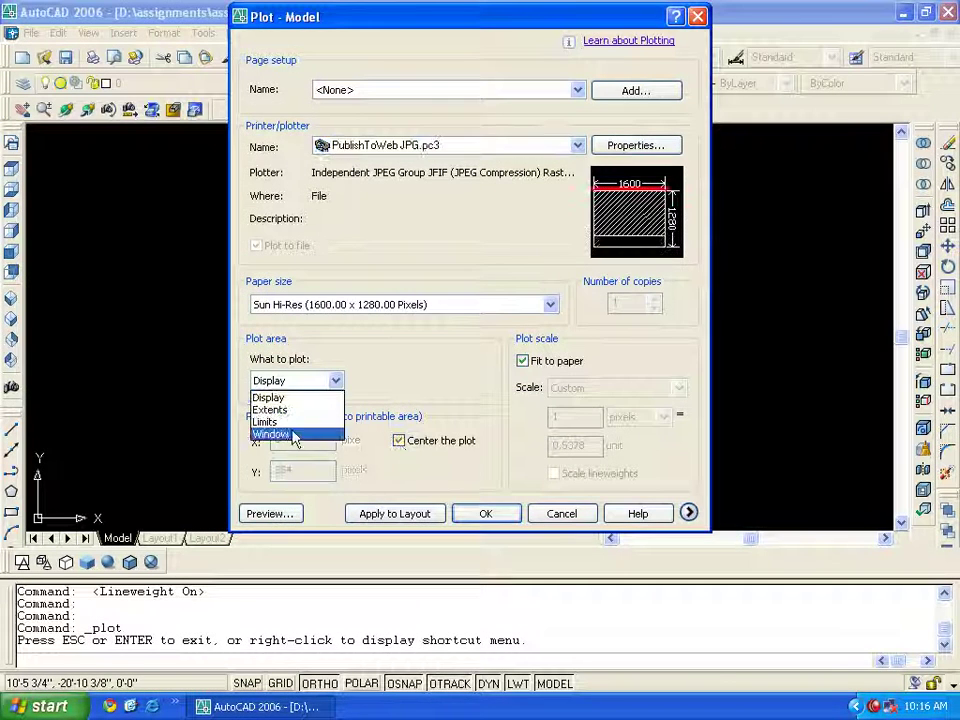
pyautogui.click(268, 435)
pyautogui.click(592, 422)
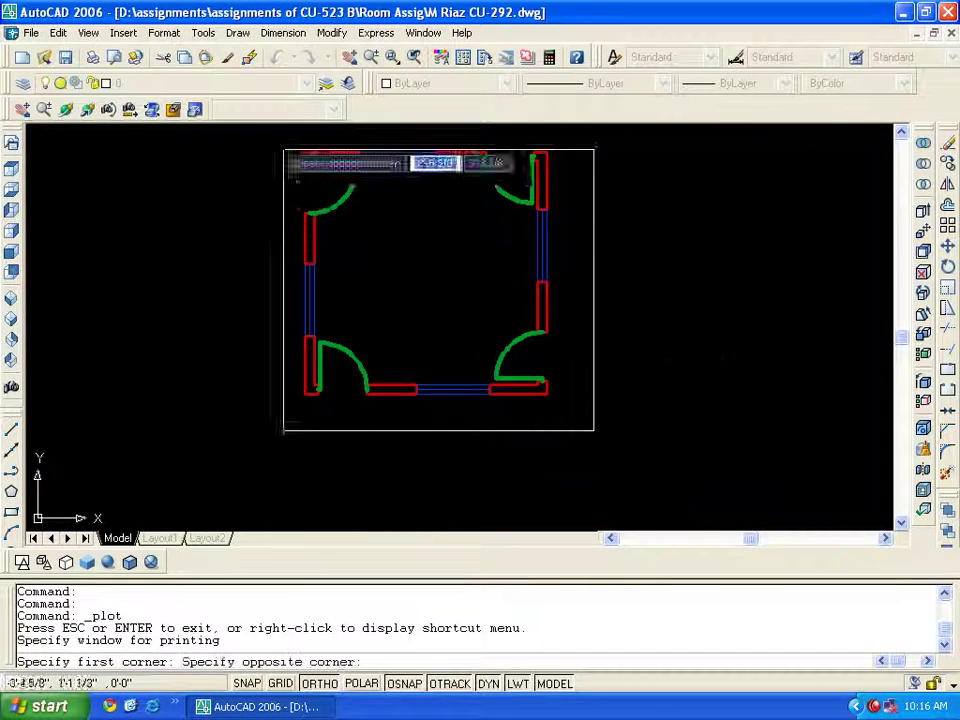
pyautogui.click(285, 151)
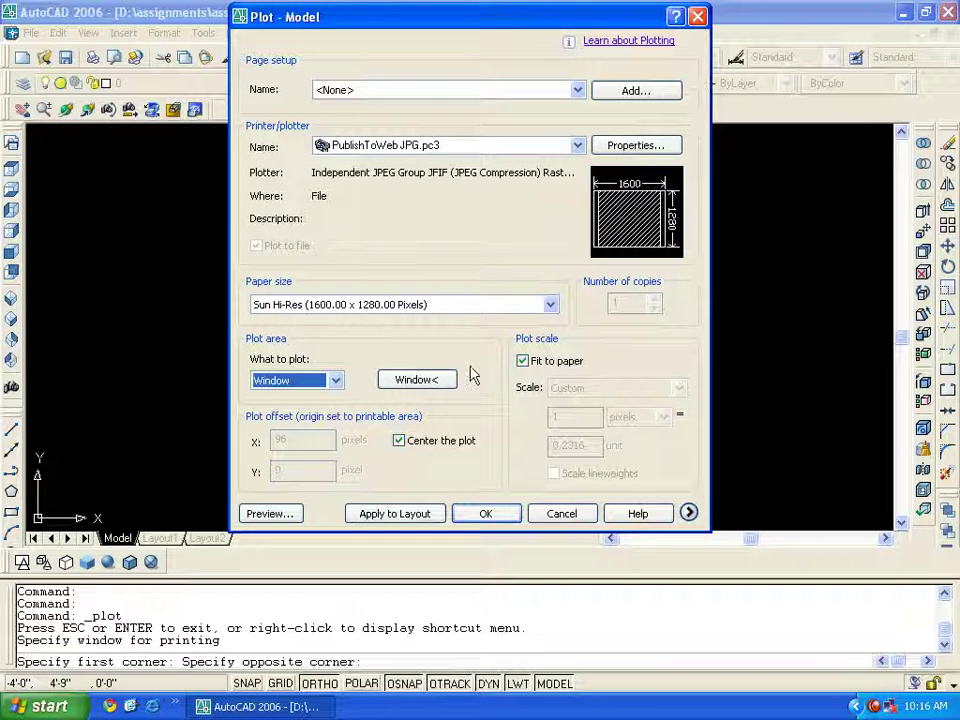
pyautogui.click(522, 361)
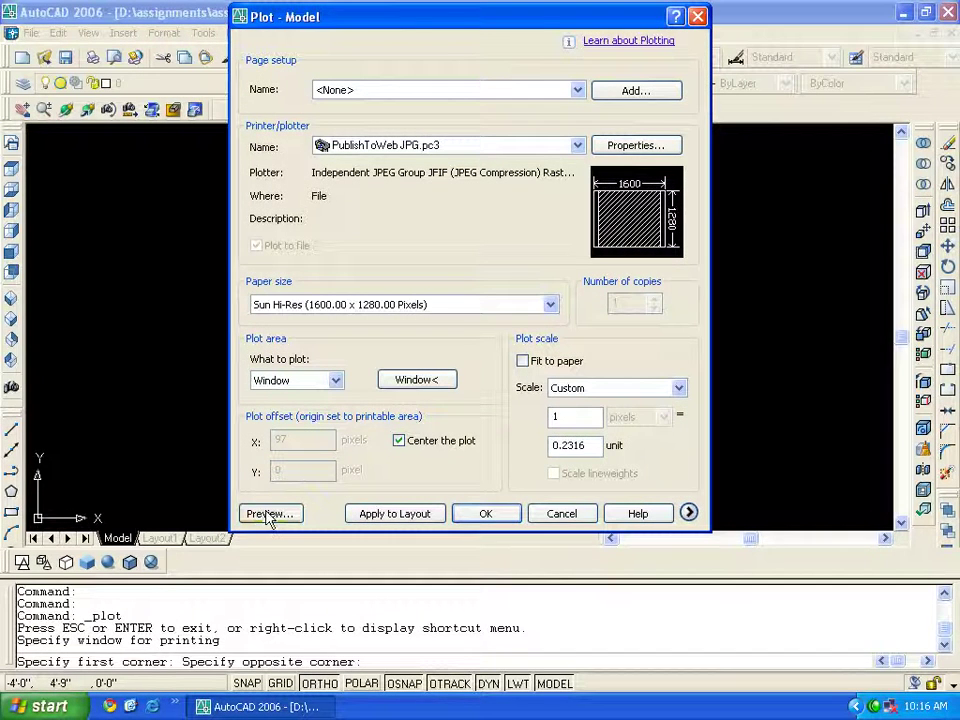
pyautogui.click(268, 514)
pyautogui.press('Escape')
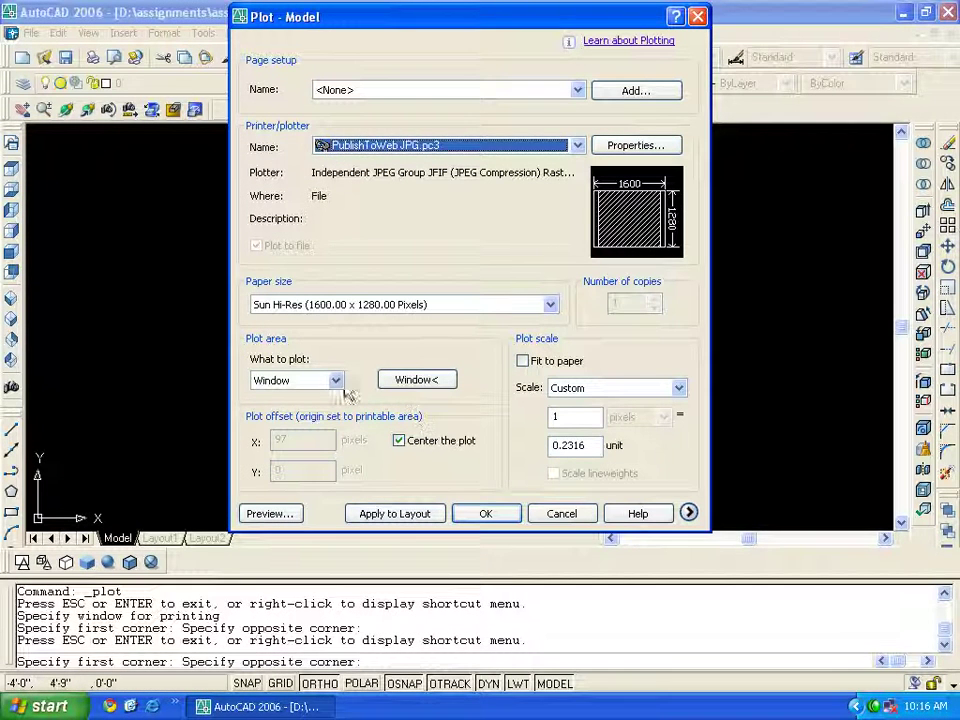
# - Keep Window as the plot area and switch the plotter to Default Windows System Printer.pc3
pyautogui.click(337, 381)
pyautogui.click(551, 305)
pyautogui.click(551, 305)
pyautogui.click(563, 330)
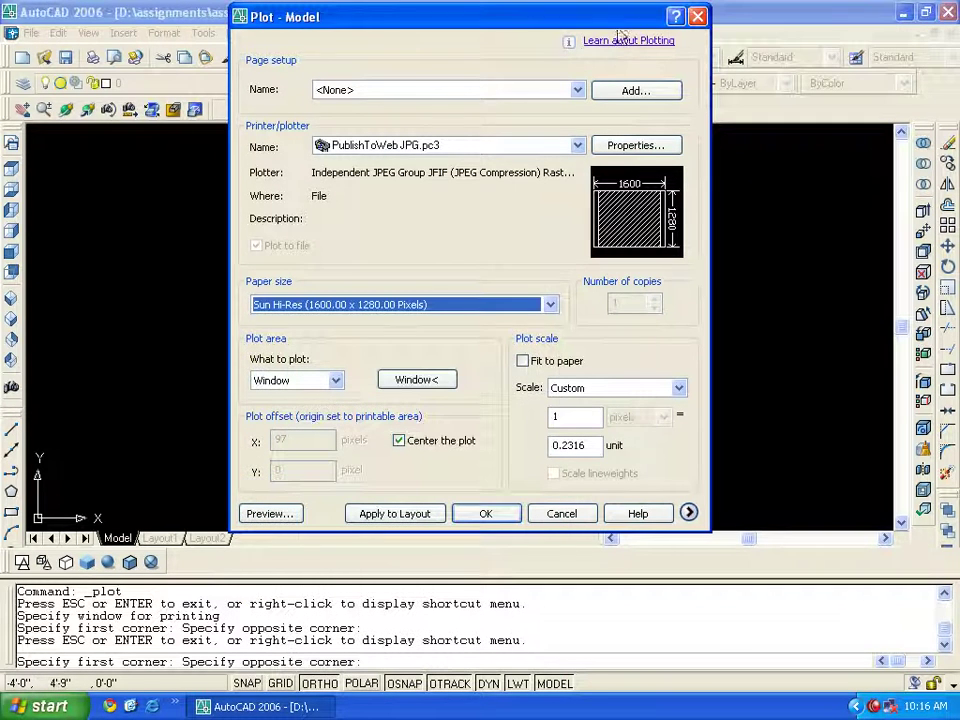
pyautogui.click(586, 146)
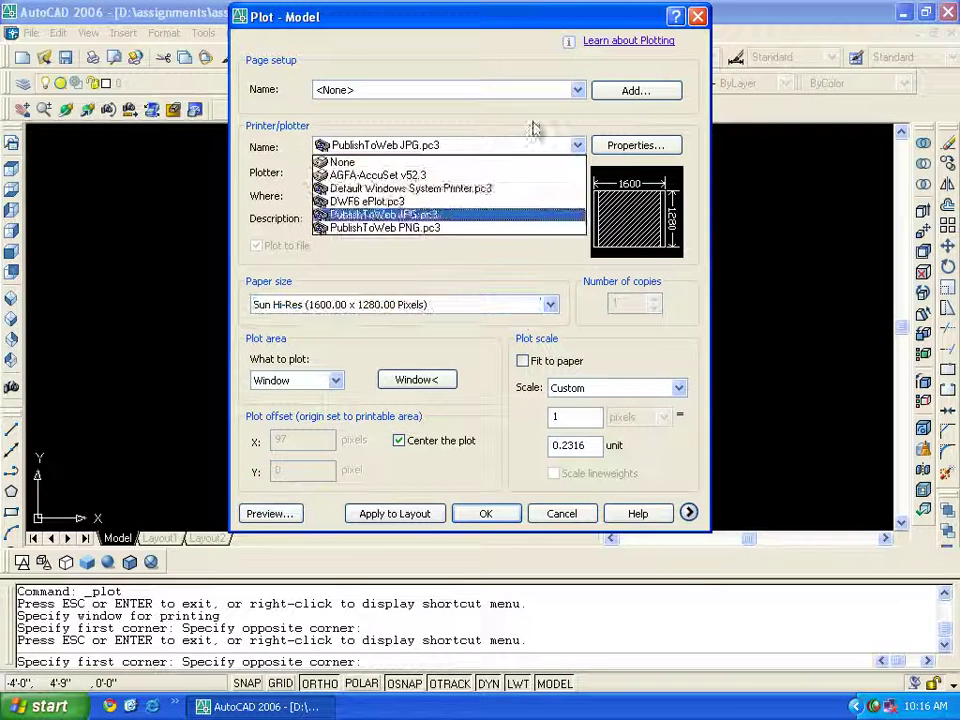
pyautogui.click(450, 189)
# - Preview the blank system-printer plot, then cancel the Plot dialog and the pending command
pyautogui.click(428, 328)
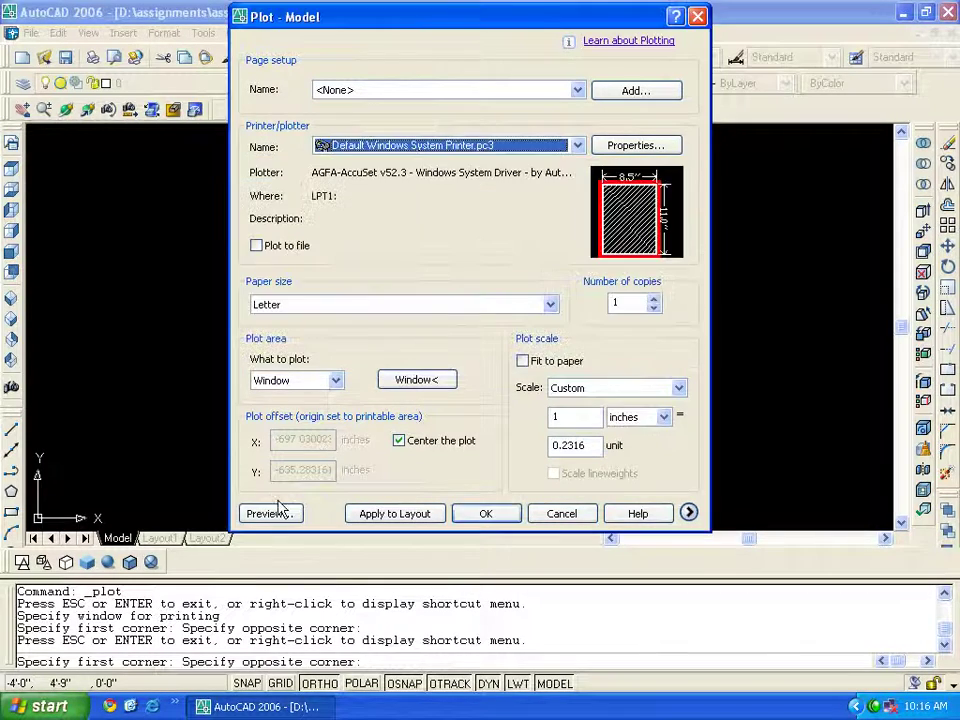
pyautogui.click(272, 513)
pyautogui.press('Escape')
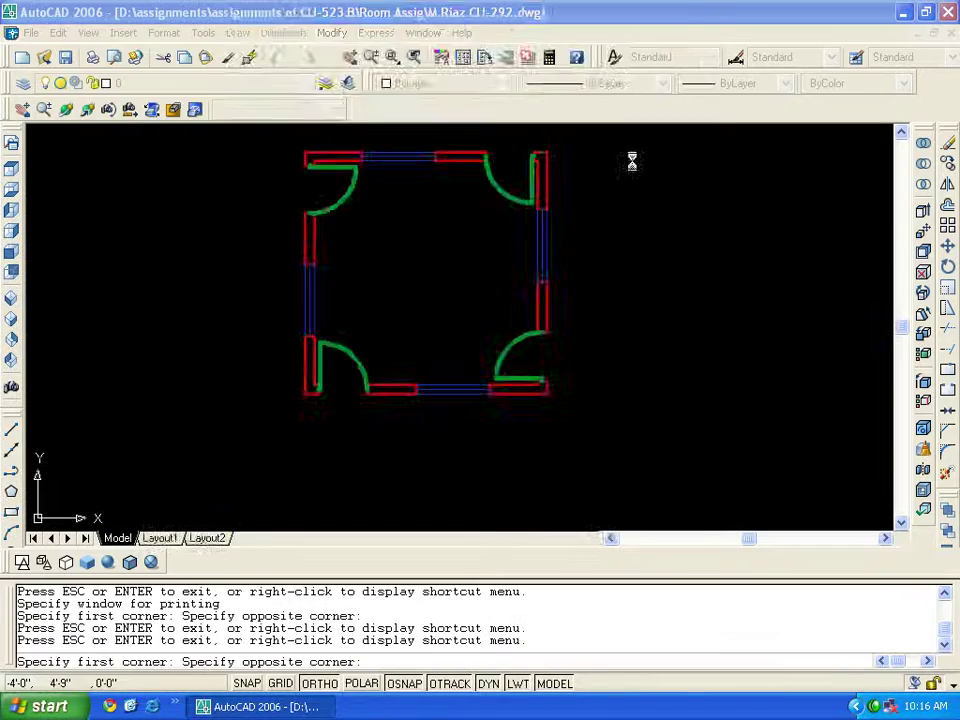
pyautogui.click(560, 514)
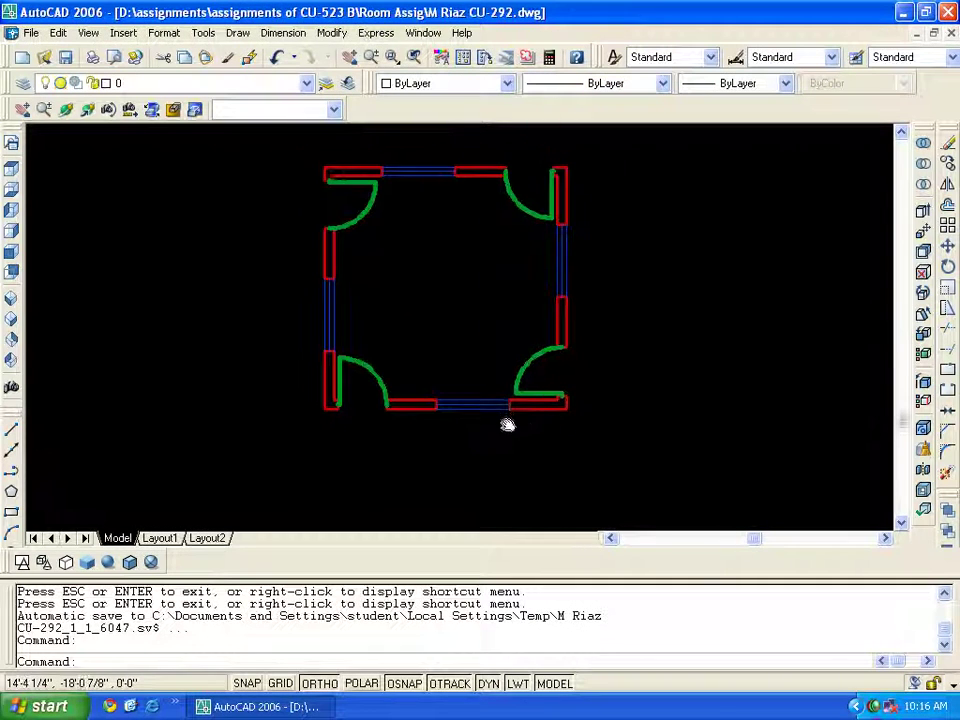
pyautogui.press('Escape')
# - Turn lineweight display off so lines draw thin, zoom the plan, and reopen Plot
pyautogui.scroll(-2, 512, 397)
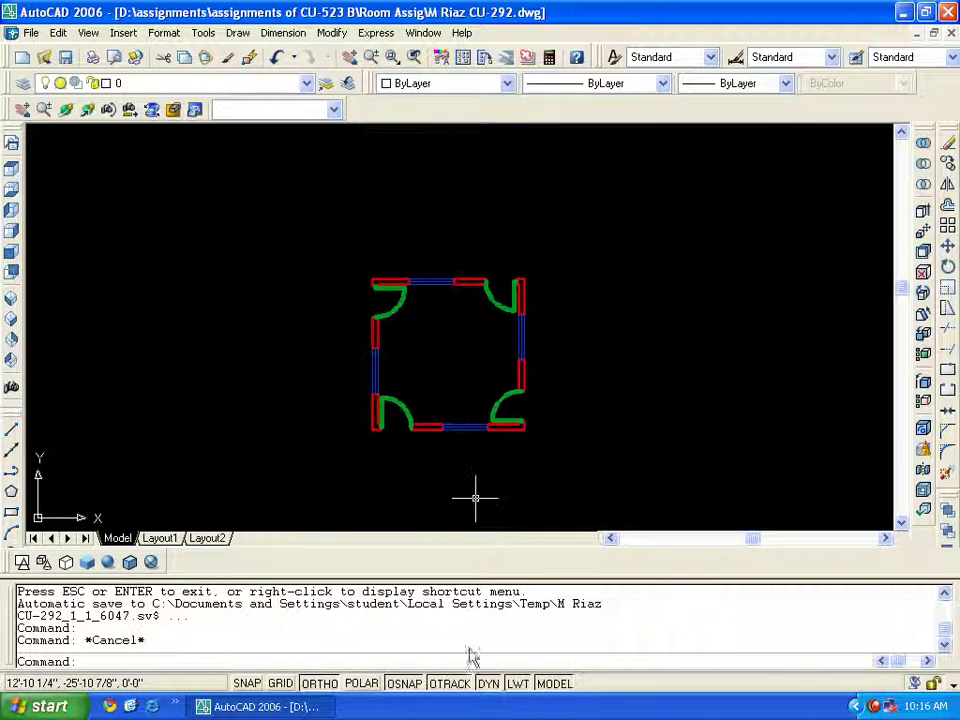
pyautogui.click(516, 684)
pyautogui.press('Escape')
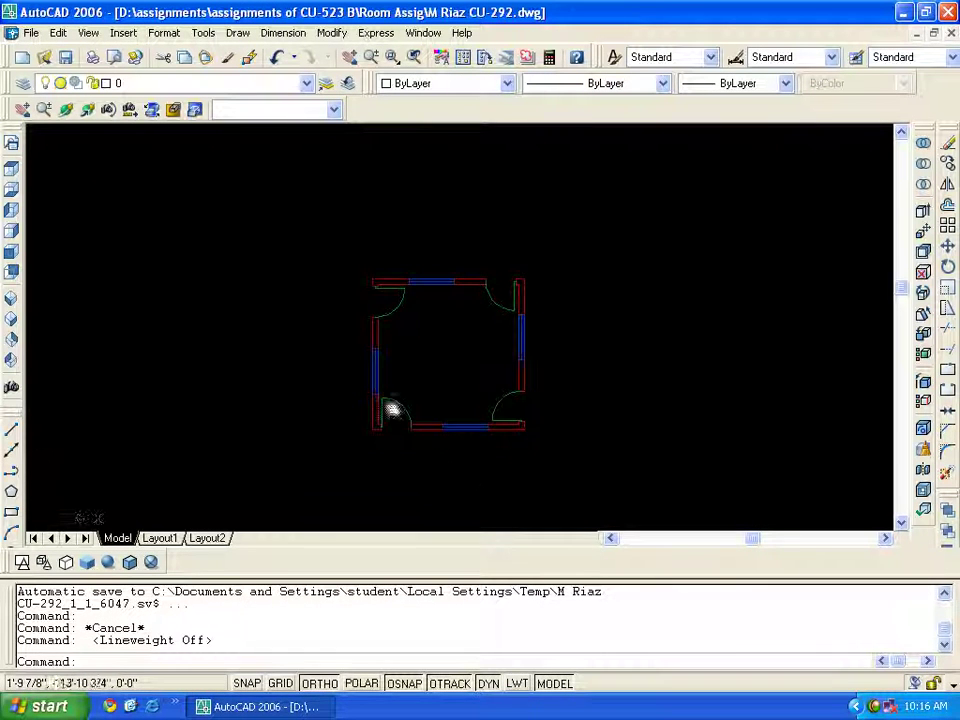
pyautogui.scroll(2, 375, 396)
pyautogui.scroll(1, 408, 390)
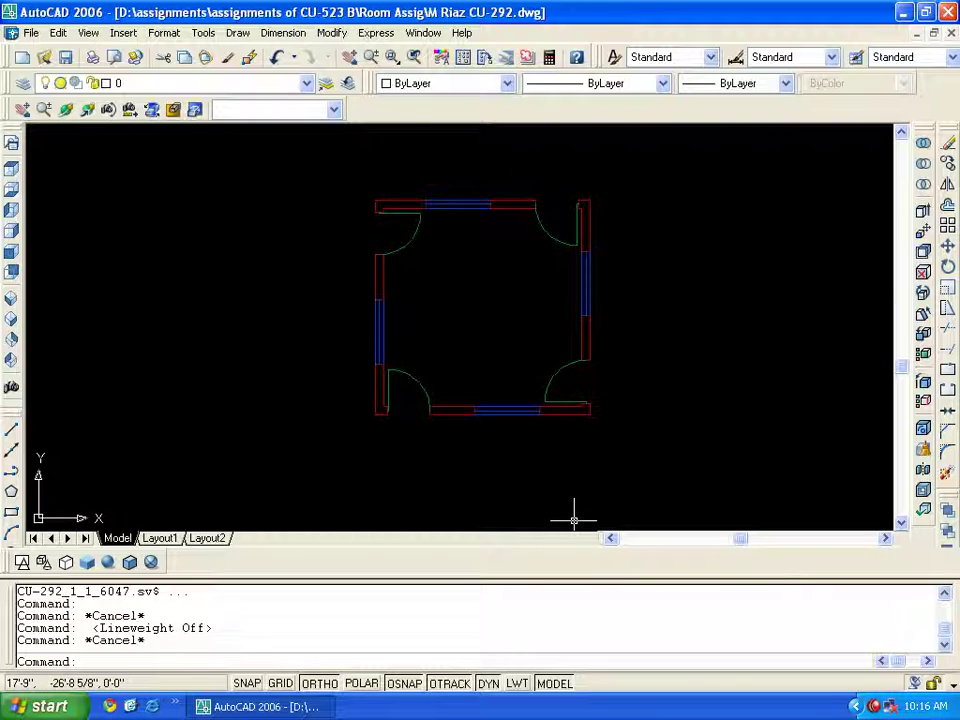
pyautogui.hotkey('ctrl', 'p')
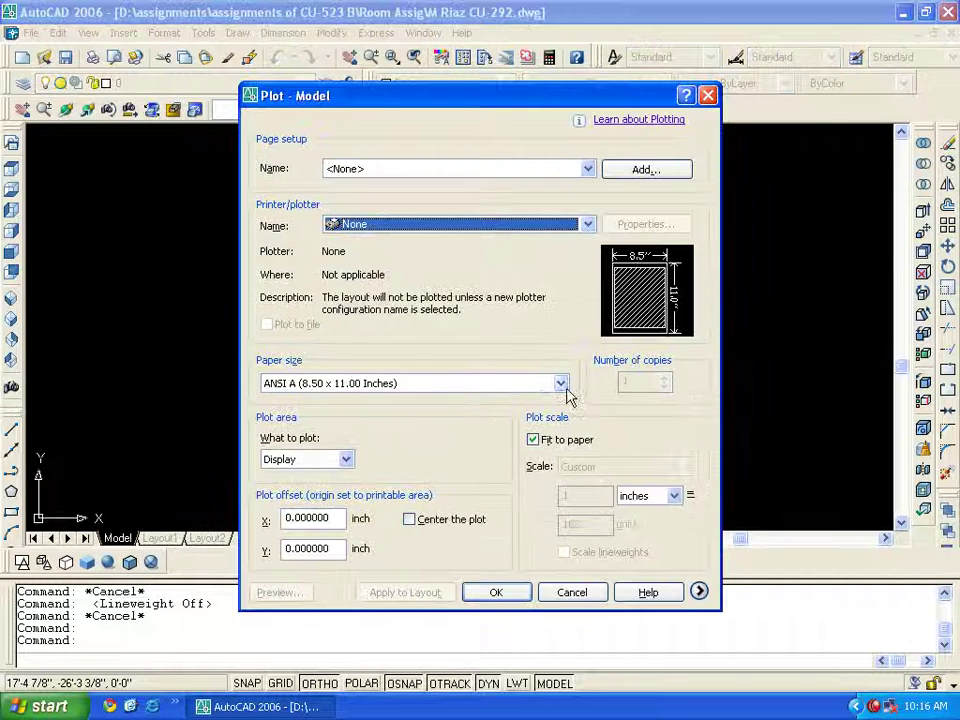
# - Select the PublishToWeb JPG.pc3 plotter with the default Sun Hi-Res paper
pyautogui.click(560, 384)
pyautogui.click(589, 224)
pyautogui.click(589, 224)
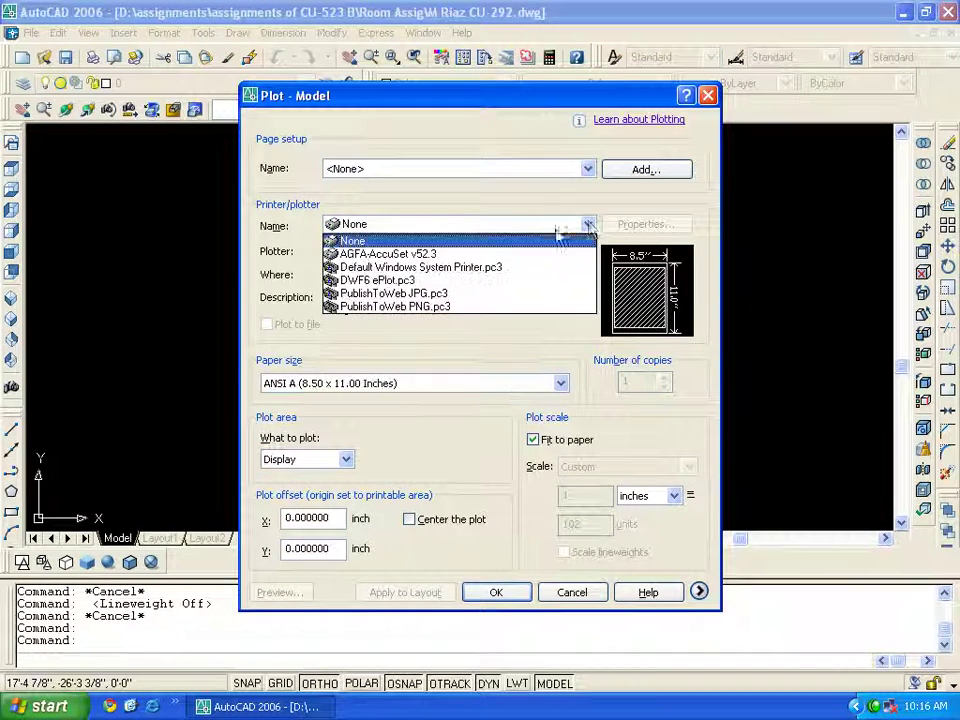
pyautogui.click(455, 293)
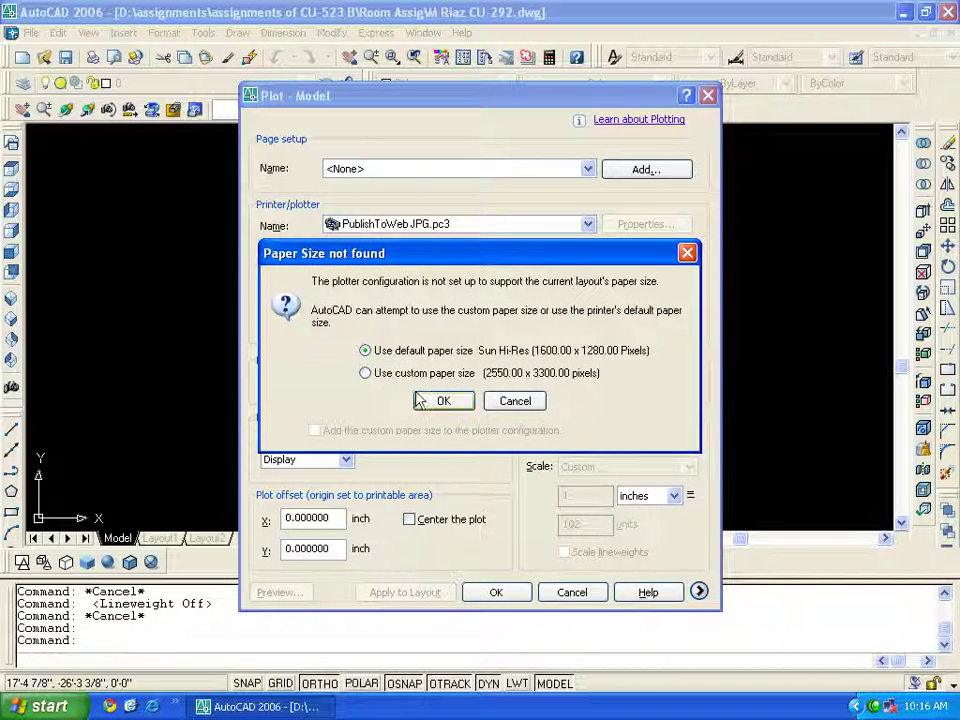
pyautogui.click(422, 400)
# - Plot a centred window around the floor plan and preview the JPG
pyautogui.click(345, 459)
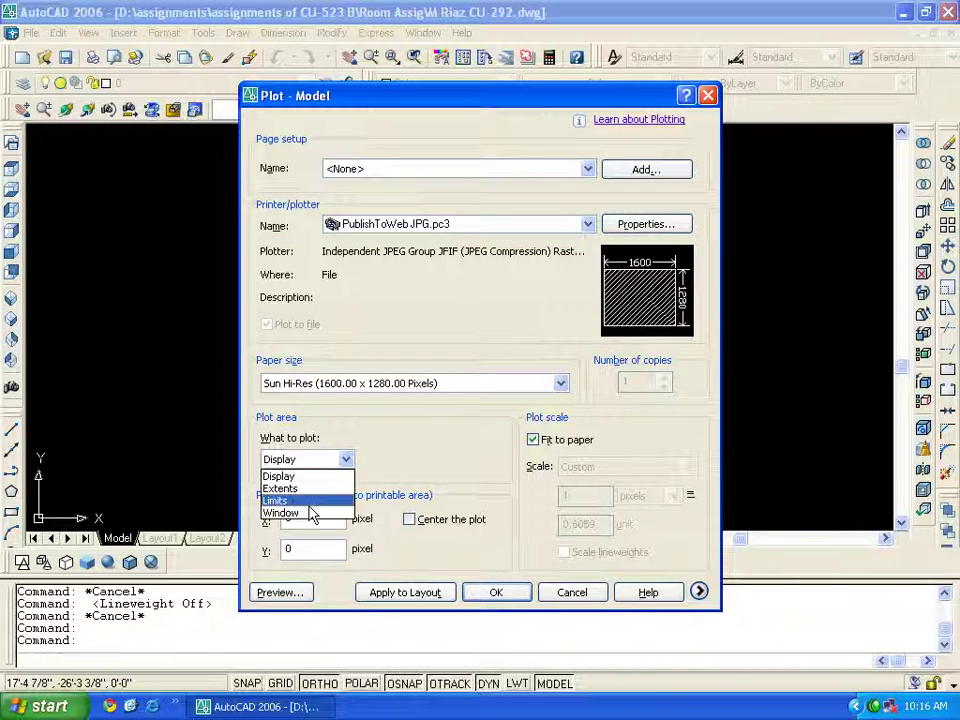
pyautogui.click(290, 512)
pyautogui.click(360, 188)
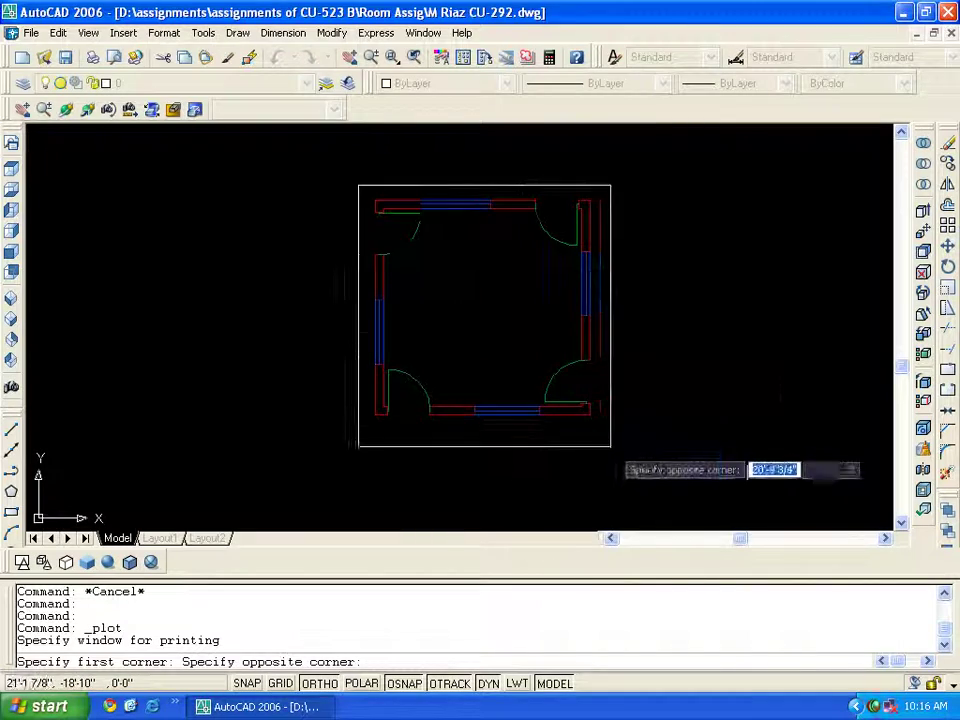
pyautogui.click(600, 446)
pyautogui.click(430, 522)
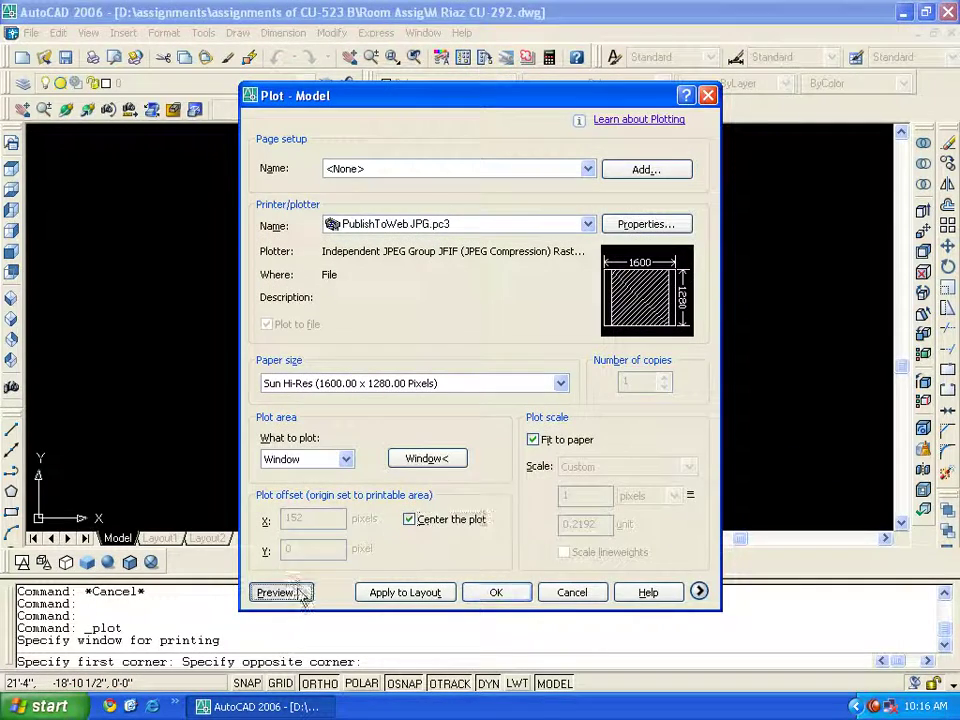
pyautogui.click(300, 591)
pyautogui.press('Escape')
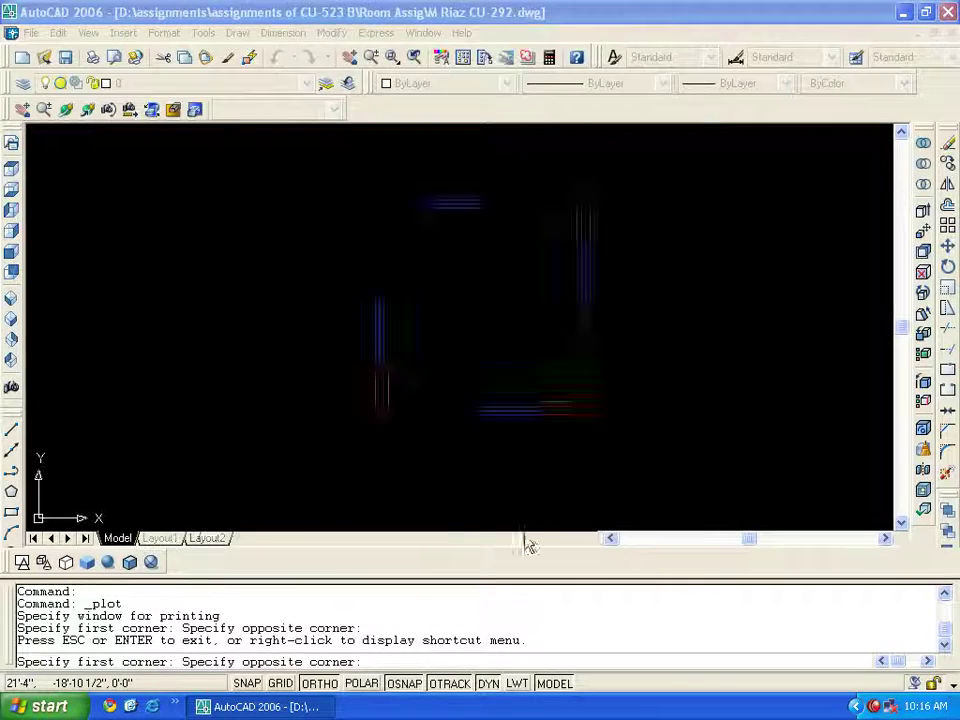
# - Keep the PublishToWeb JPG plotter, preview again, then cancel the file location and Plot dialog
pyautogui.click(577, 145)
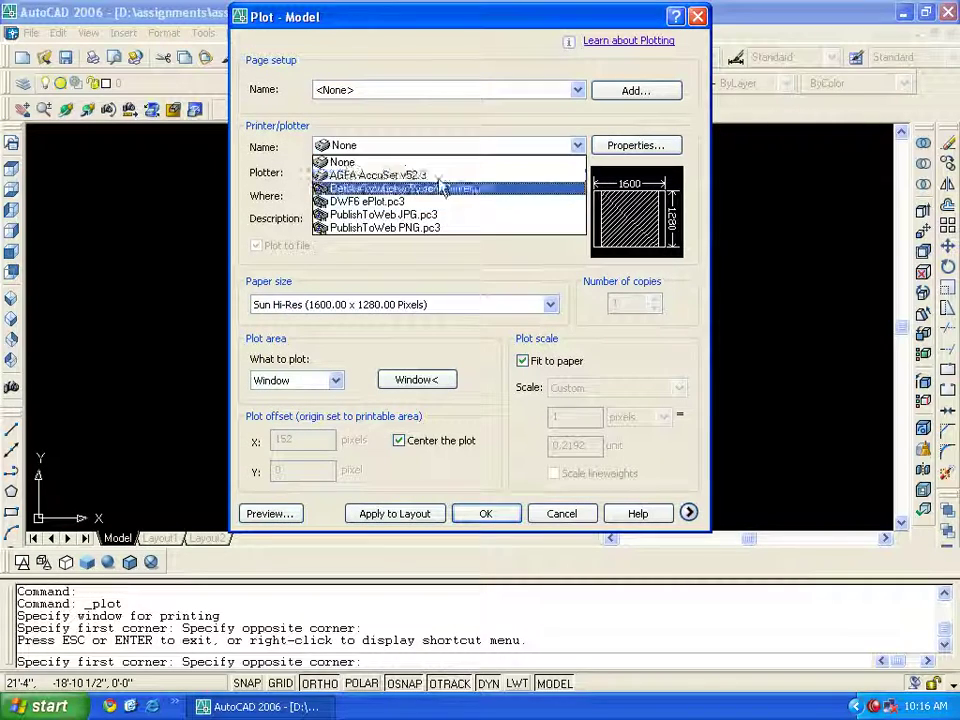
pyautogui.click(400, 212)
pyautogui.click(270, 513)
pyautogui.press('Escape')
pyautogui.click(485, 519)
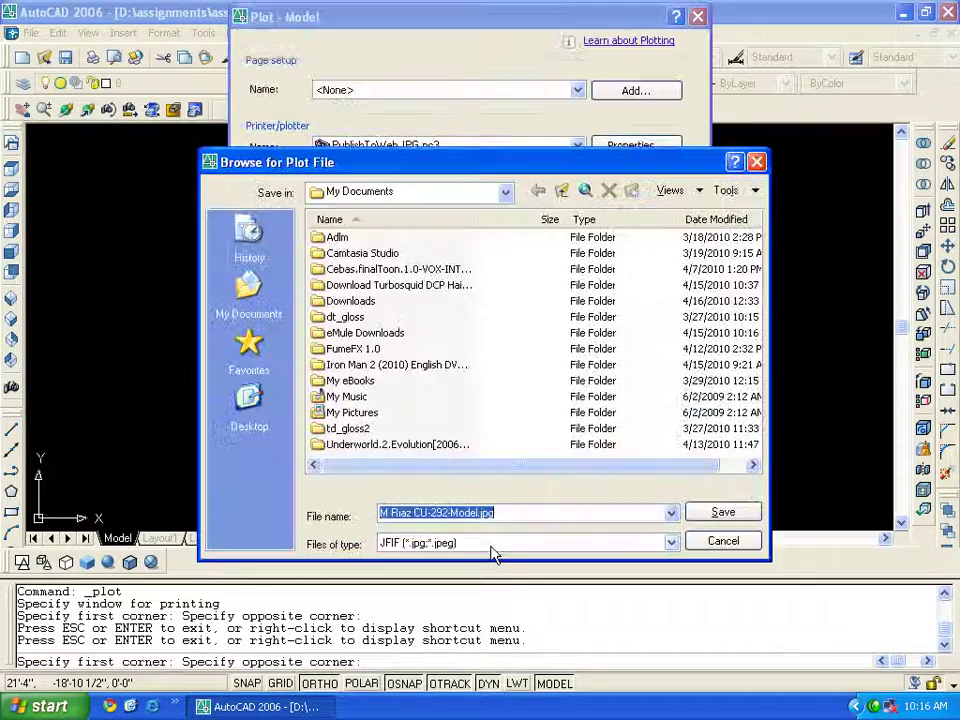
pyautogui.click(712, 546)
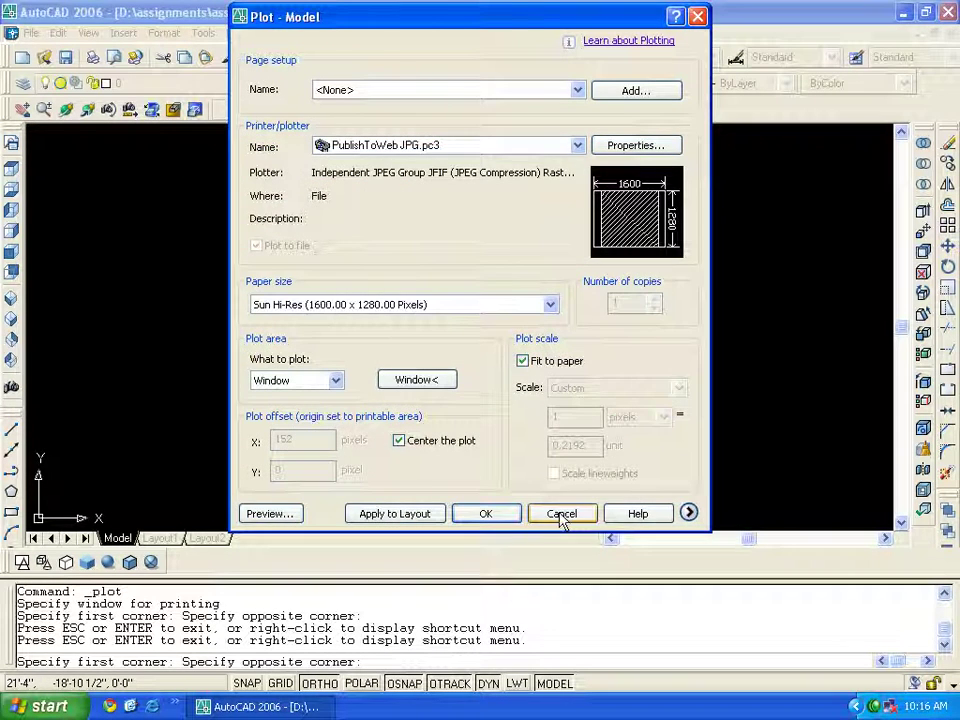
pyautogui.click(561, 514)
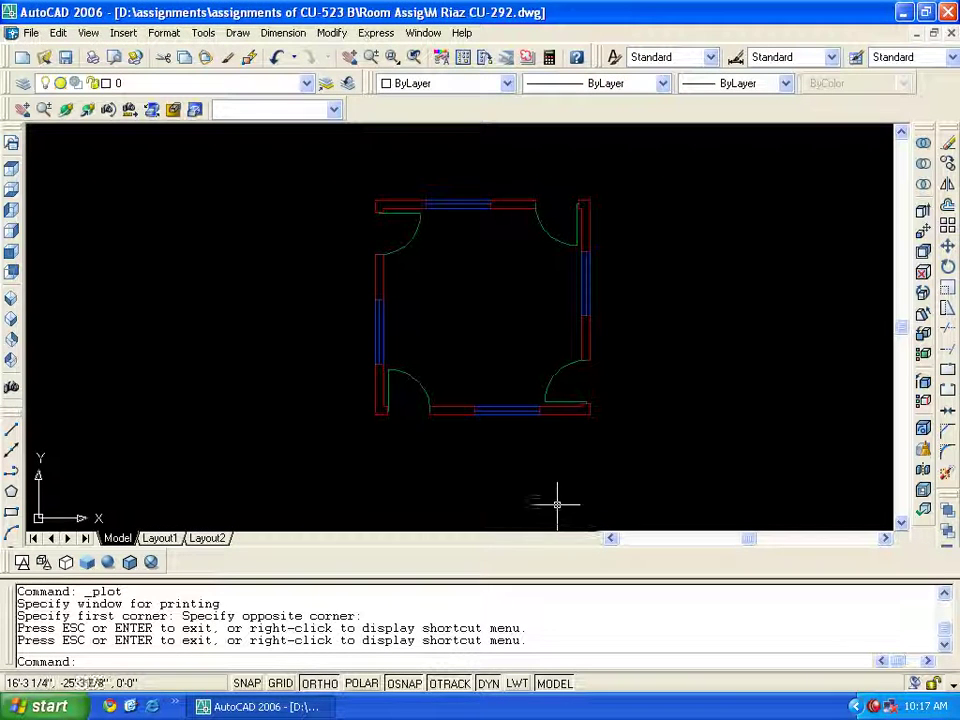
# - Show lineweights, pan the plan left, and plot to PublishToWeb JPG on Sun Hi-Res paper
pyautogui.click(516, 684)
pyautogui.moveTo(246, 336); pyautogui.dragTo(195, 343, button='middle')
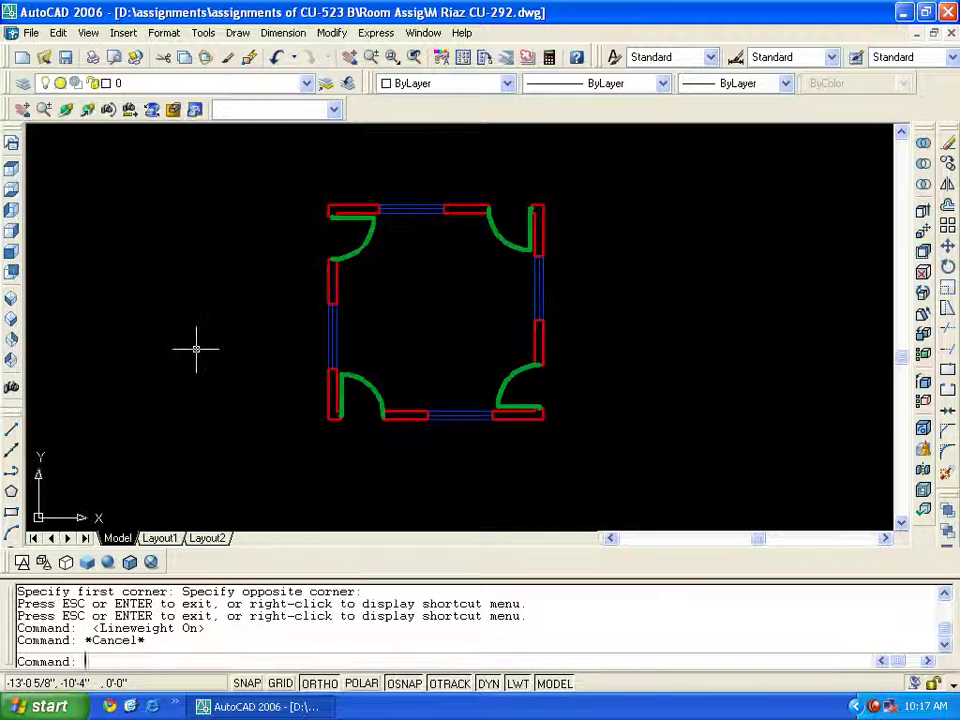
pyautogui.hotkey('ctrl', 'p')
pyautogui.click(588, 224)
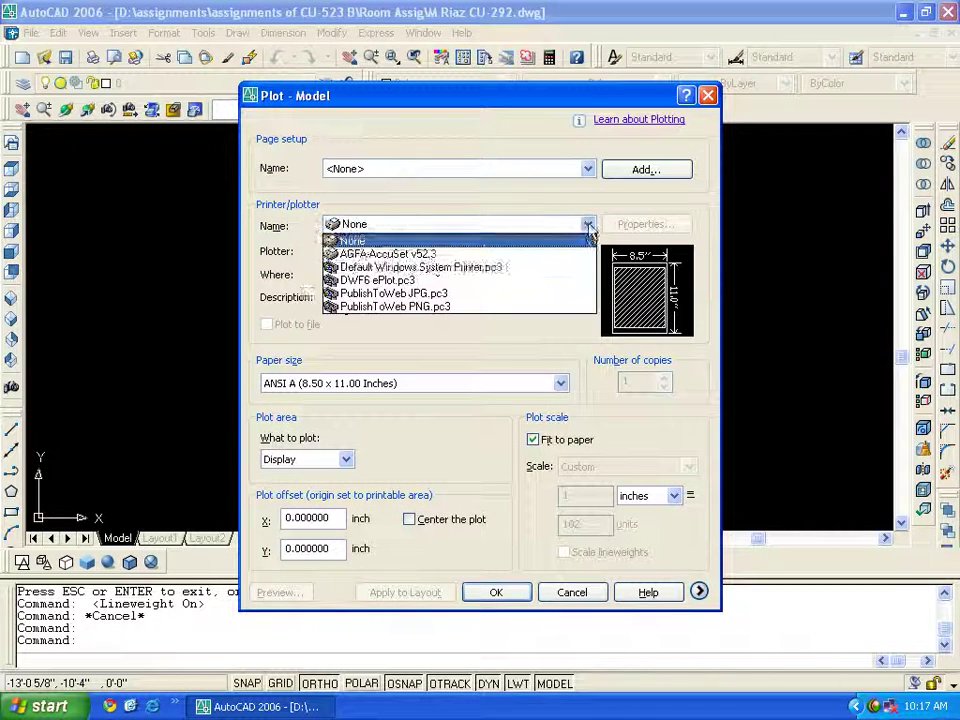
pyautogui.click(430, 293)
pyautogui.click(437, 400)
# - Preview a centred window plot around the floor plan, then cancel the Plot dialog
pyautogui.click(346, 459)
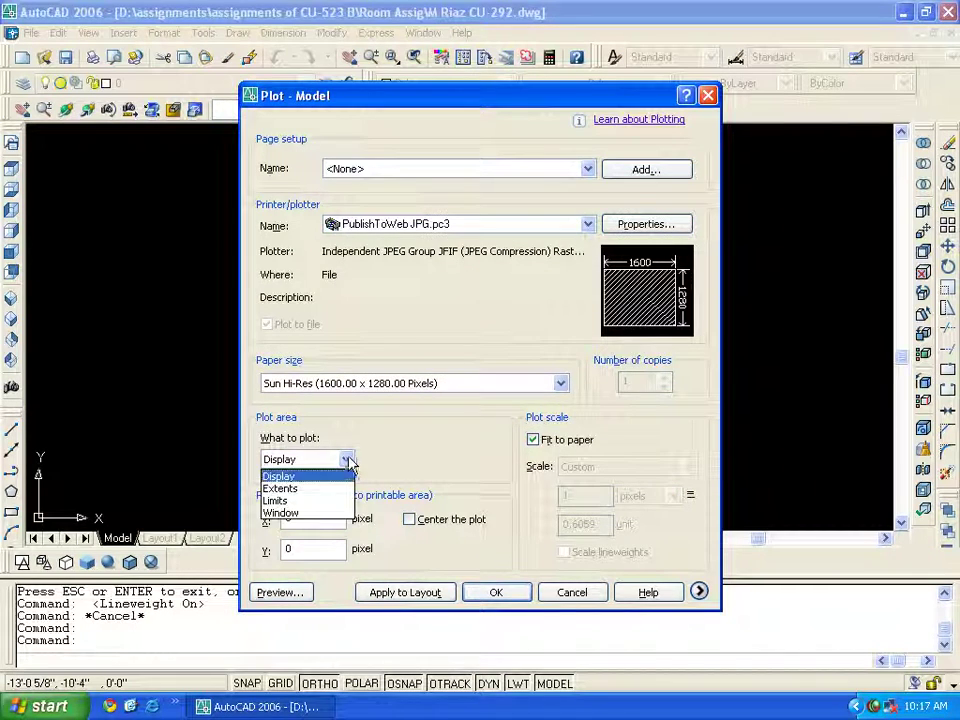
pyautogui.click(300, 513)
pyautogui.click(553, 425)
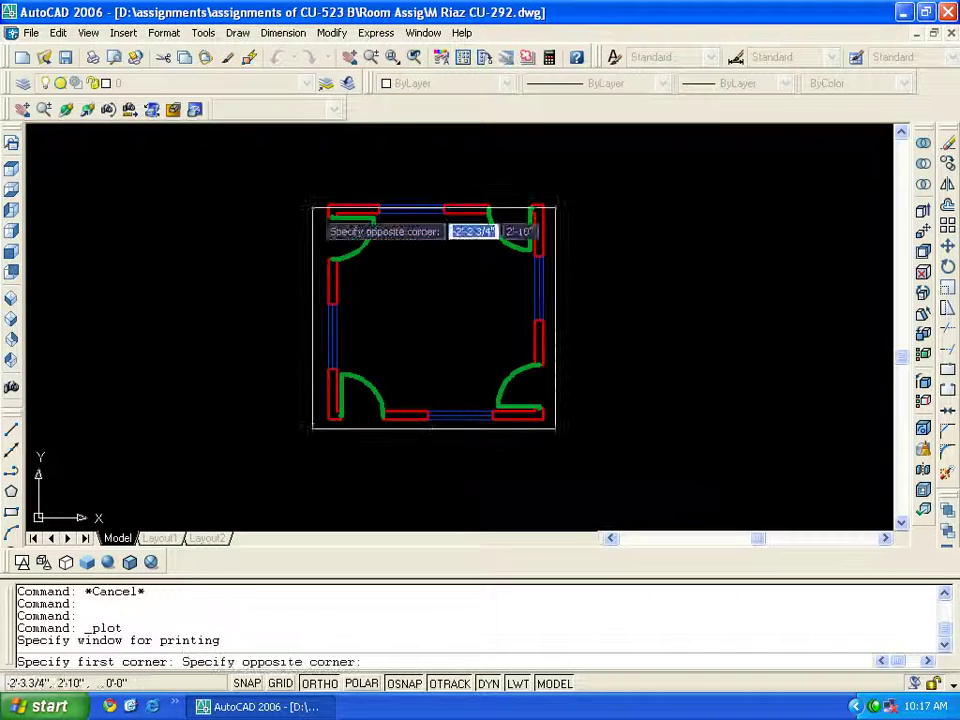
pyautogui.click(313, 208)
pyautogui.click(409, 520)
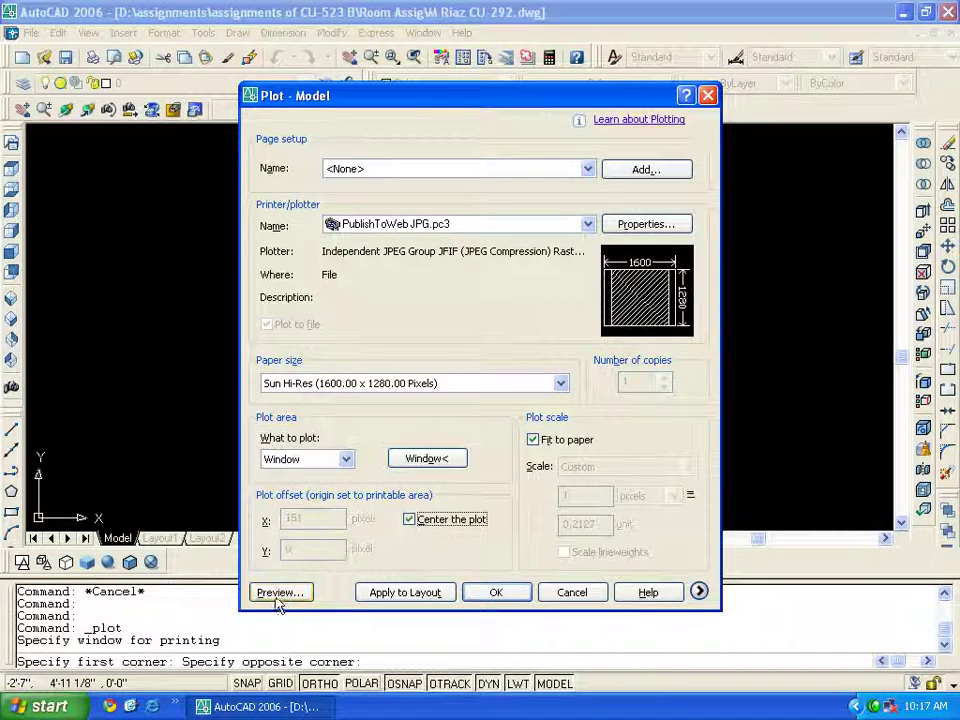
pyautogui.click(280, 592)
pyautogui.press('Escape')
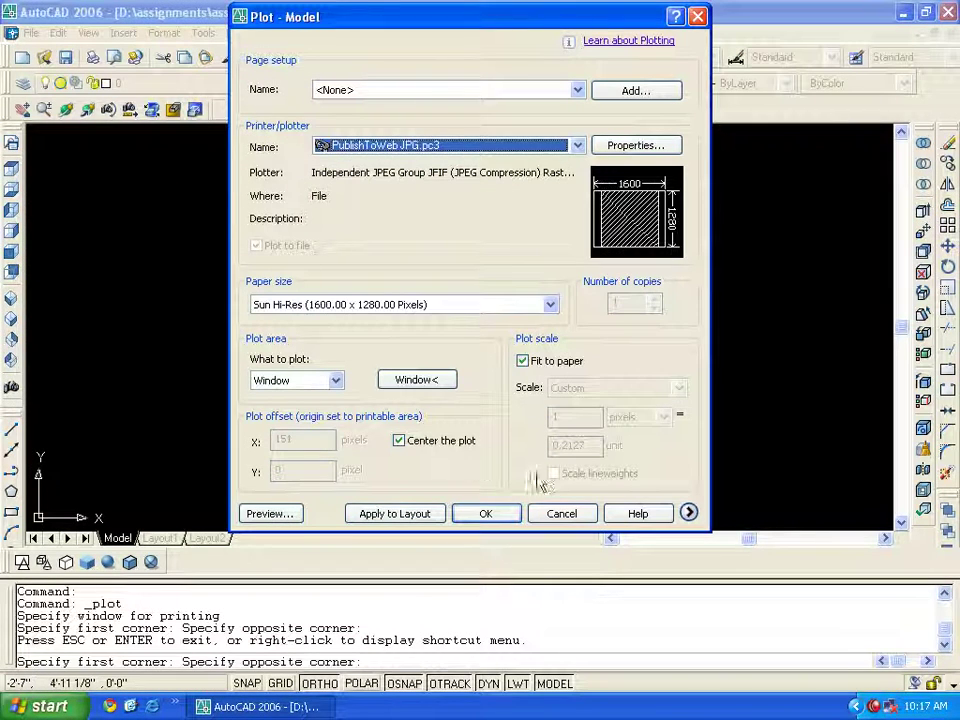
pyautogui.moveTo(489, 20); pyautogui.dragTo(485, 41)
pyautogui.click(560, 534)
pyautogui.click(22, 86)
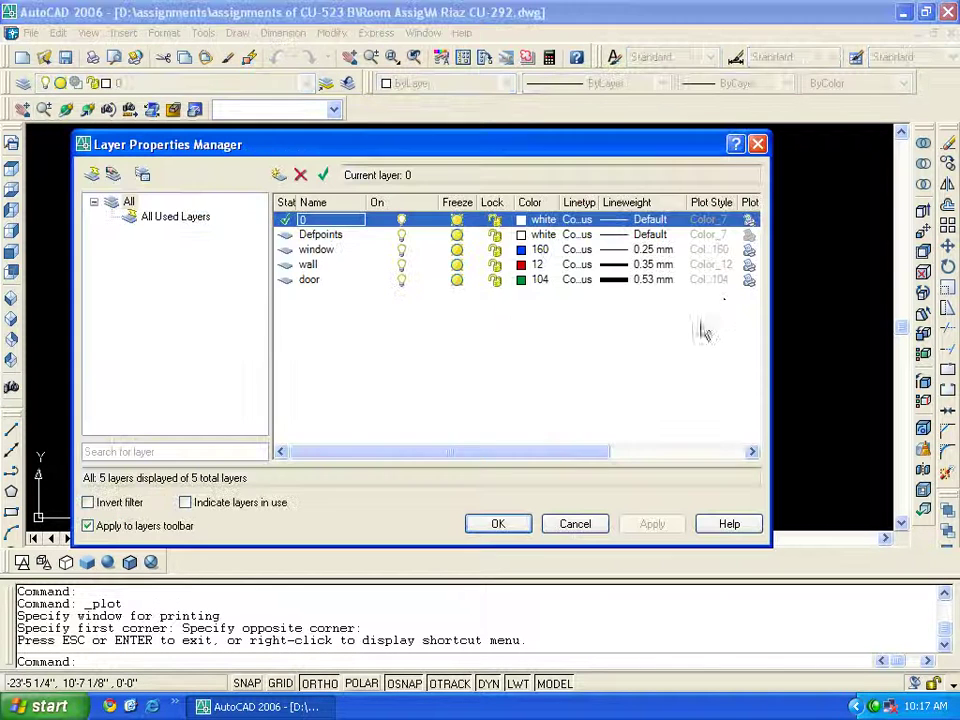
pyautogui.click(723, 266)
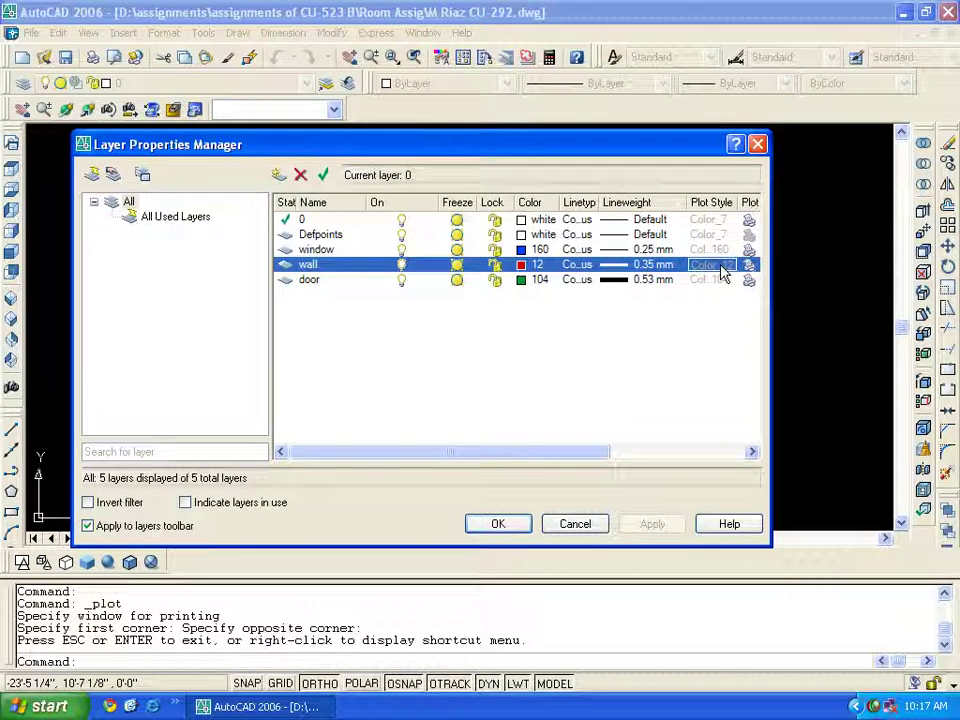
pyautogui.click(750, 268)
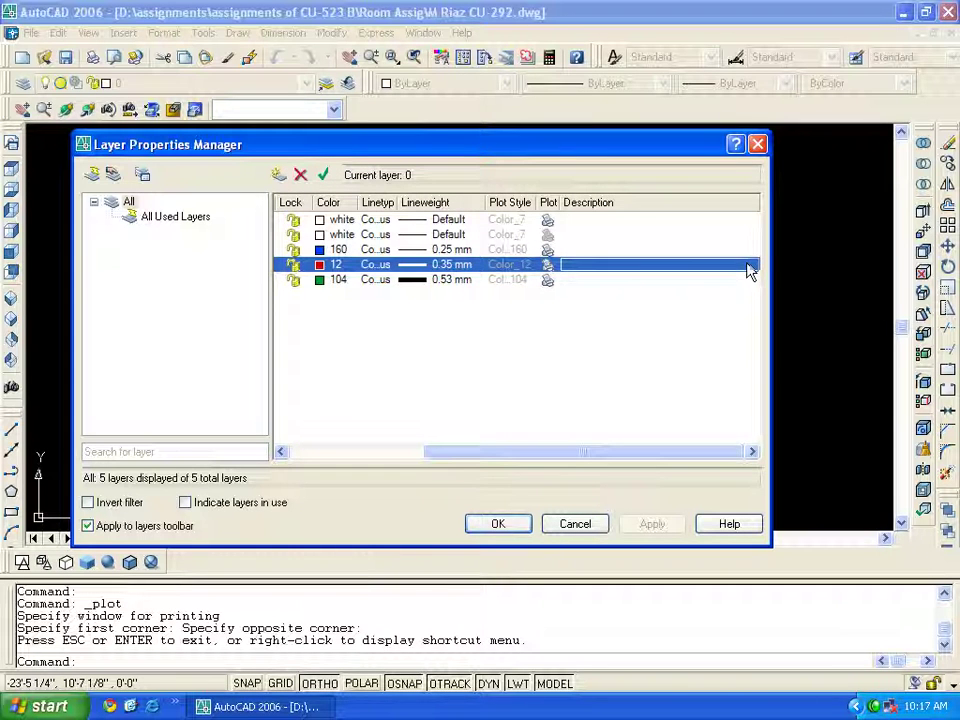
pyautogui.rightClick(505, 272)
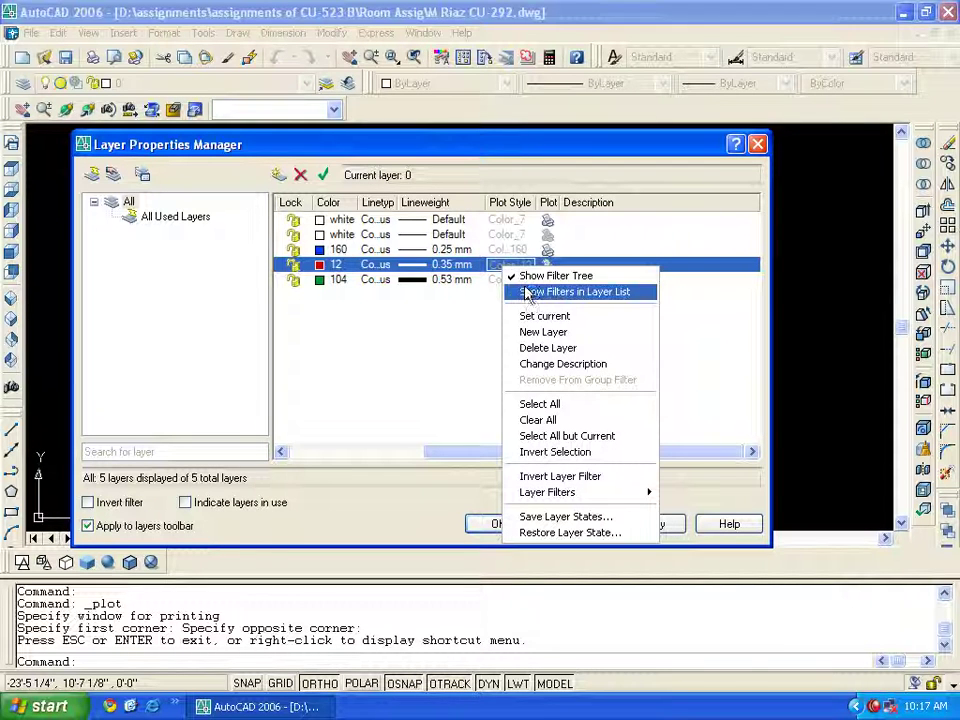
pyautogui.click(522, 291)
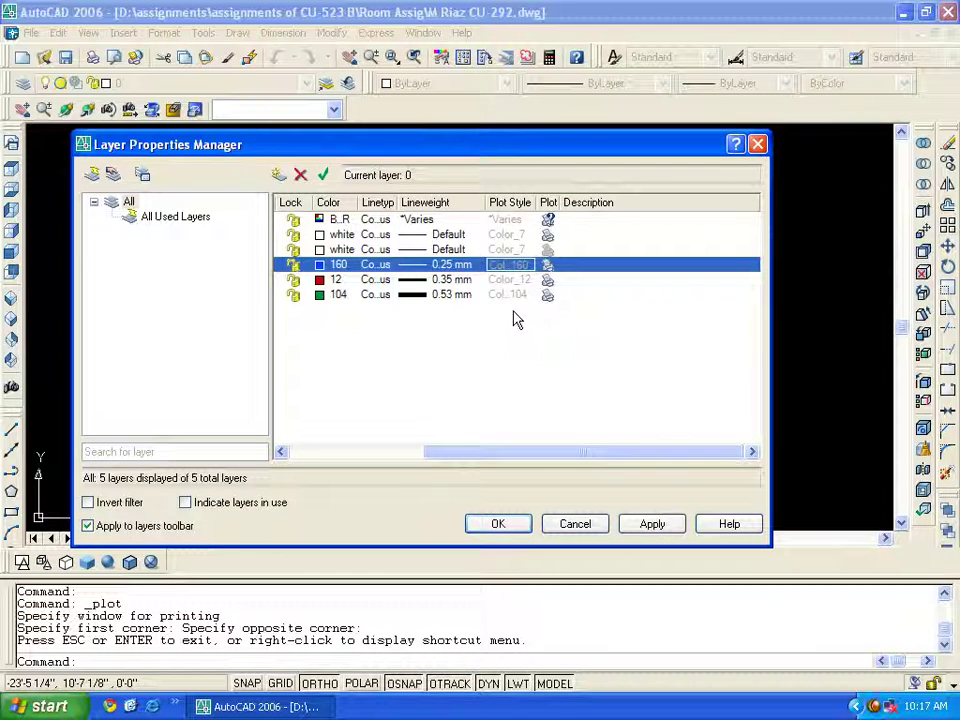
pyautogui.click(498, 524)
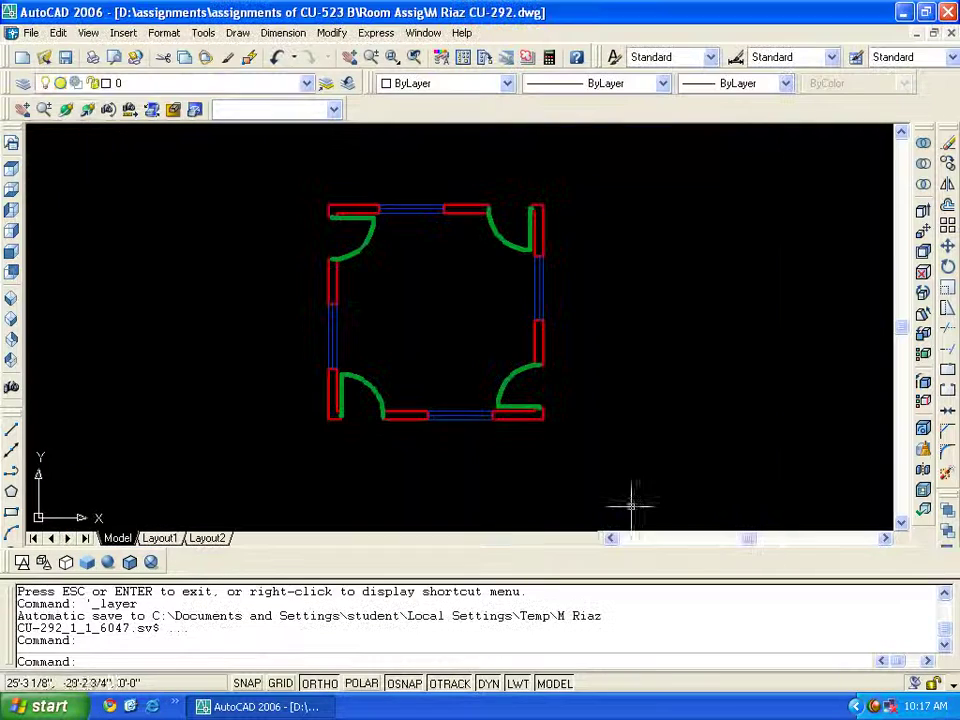
pyautogui.click(22, 109)
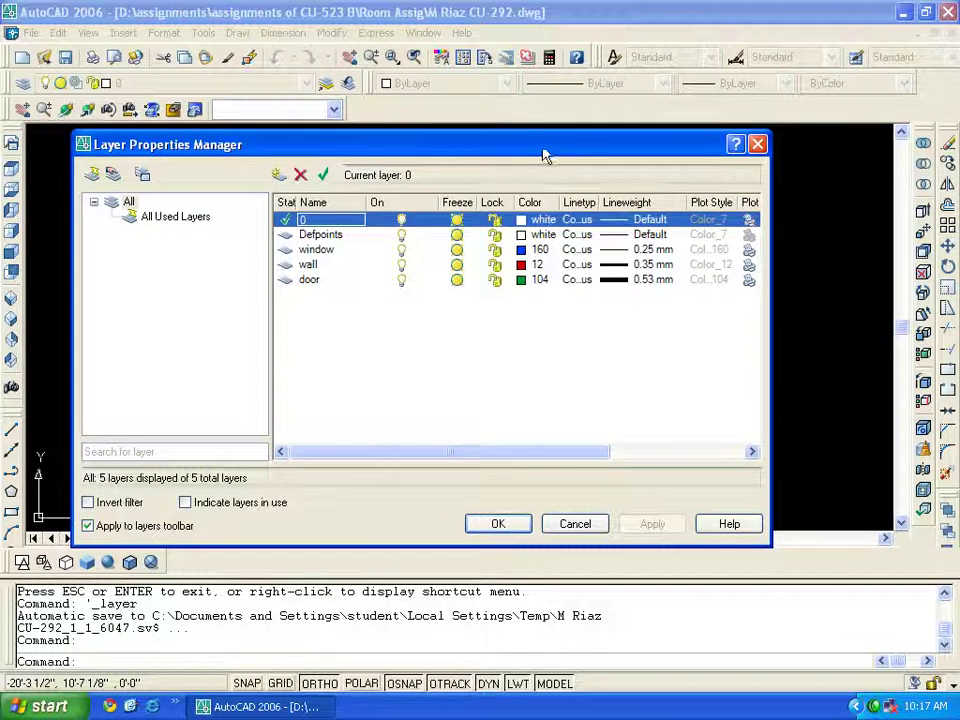
pyautogui.moveTo(546, 152); pyautogui.dragTo(436, 152)
pyautogui.moveTo(420, 452)
pyautogui.mouseDown()
pyautogui.moveTo(435, 452)
pyautogui.moveTo(510, 396)
pyautogui.mouseUp()
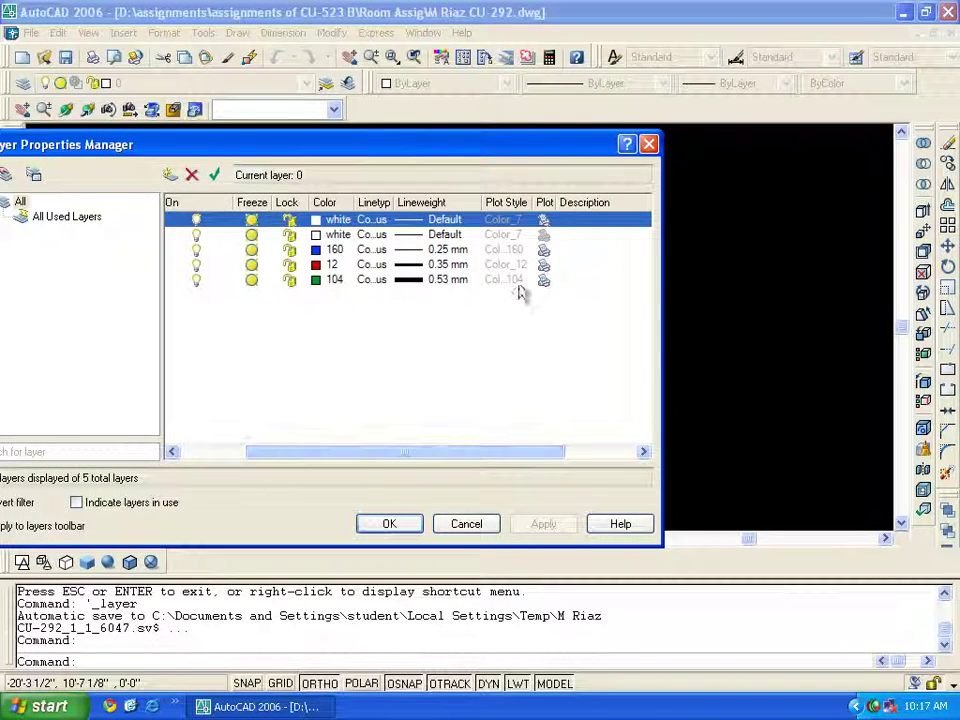
pyautogui.moveTo(530, 198); pyautogui.dragTo(557, 201)
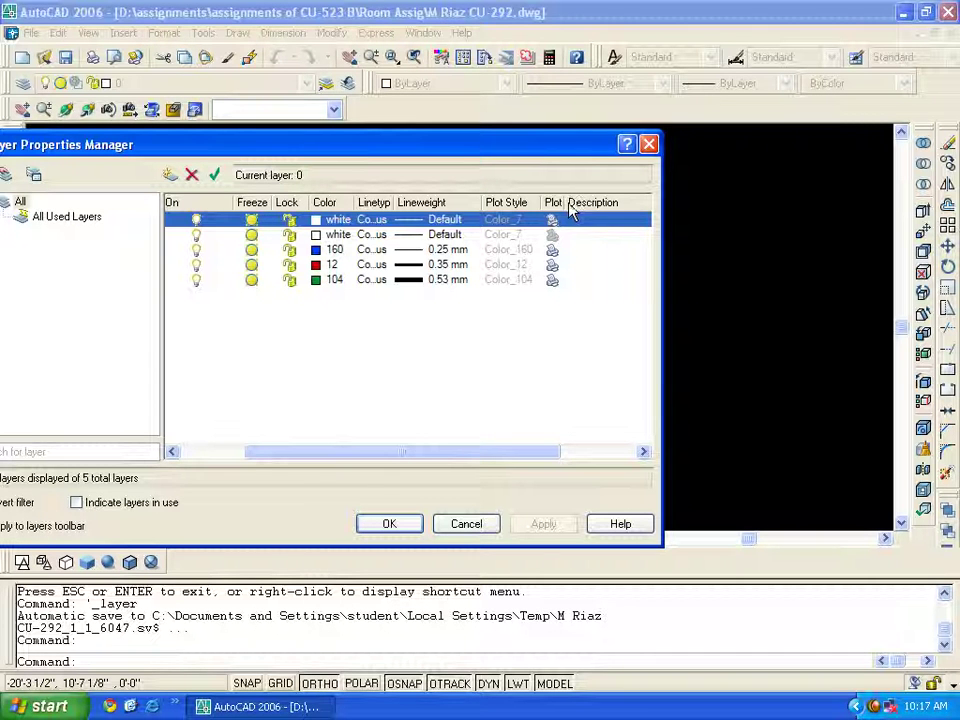
pyautogui.moveTo(570, 207)
pyautogui.mouseDown()
pyautogui.moveTo(596, 207)
pyautogui.moveTo(520, 202)
pyautogui.mouseUp()
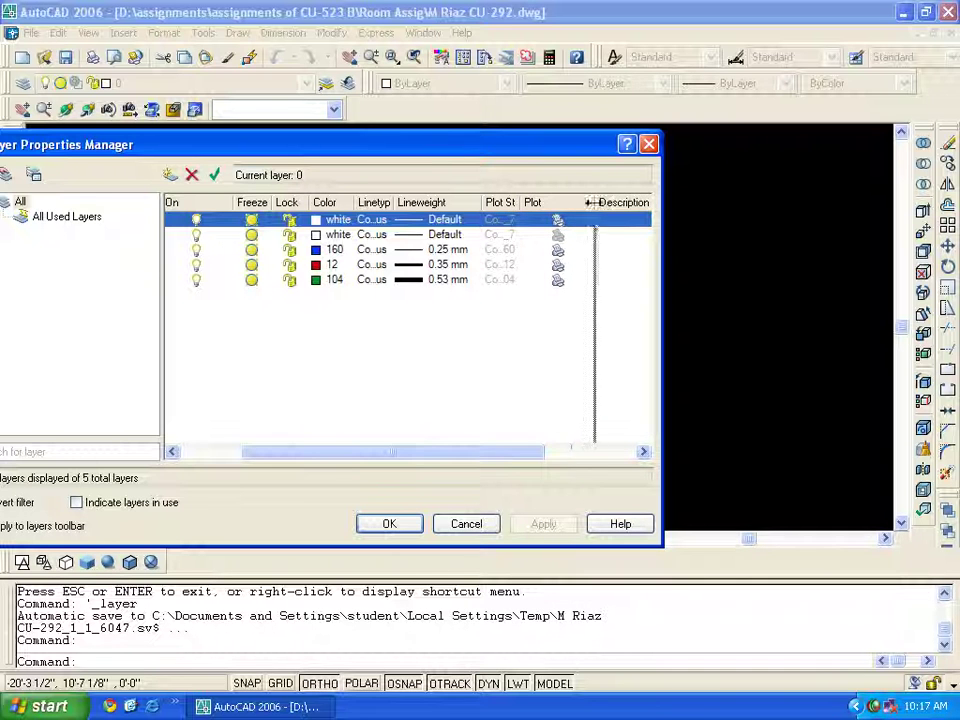
pyautogui.moveTo(597, 203); pyautogui.dragTo(567, 203)
pyautogui.click(498, 266)
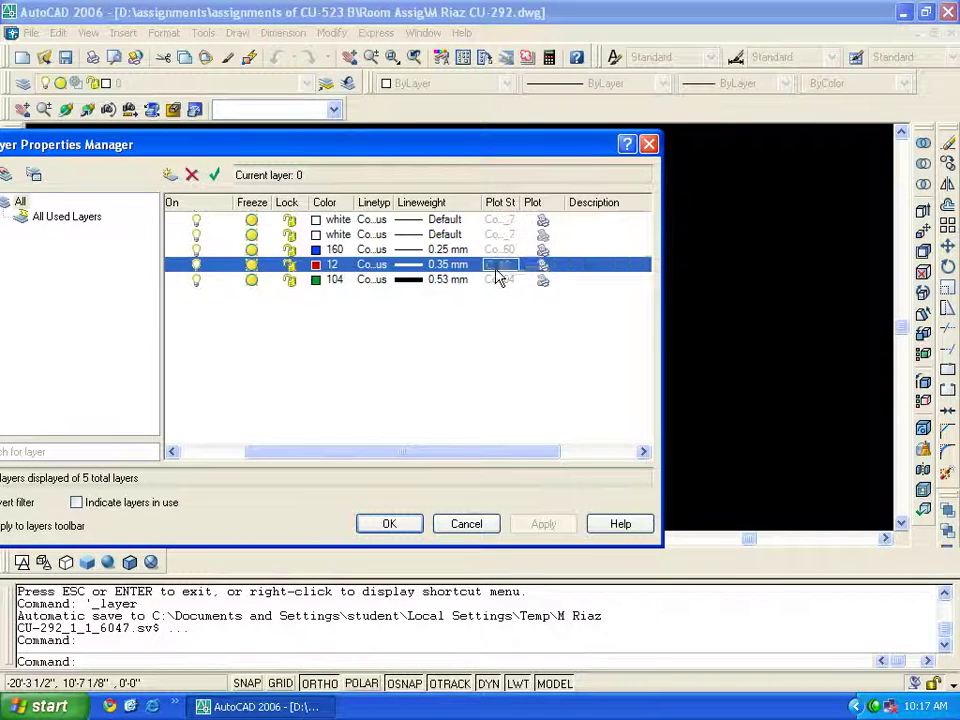
pyautogui.rightClick(499, 268)
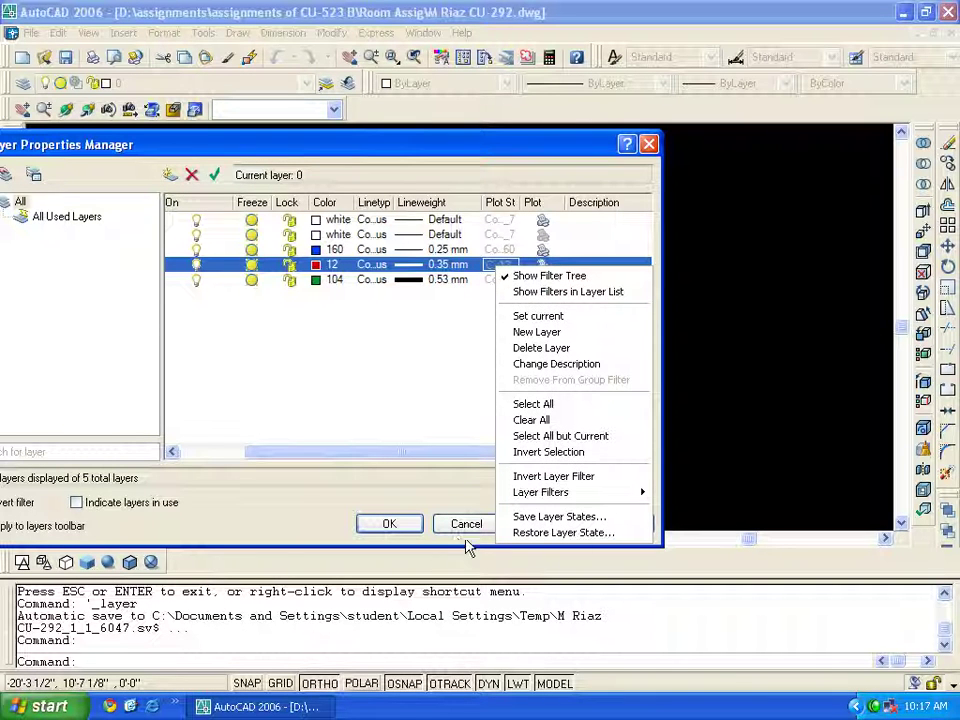
pyautogui.click(265, 357)
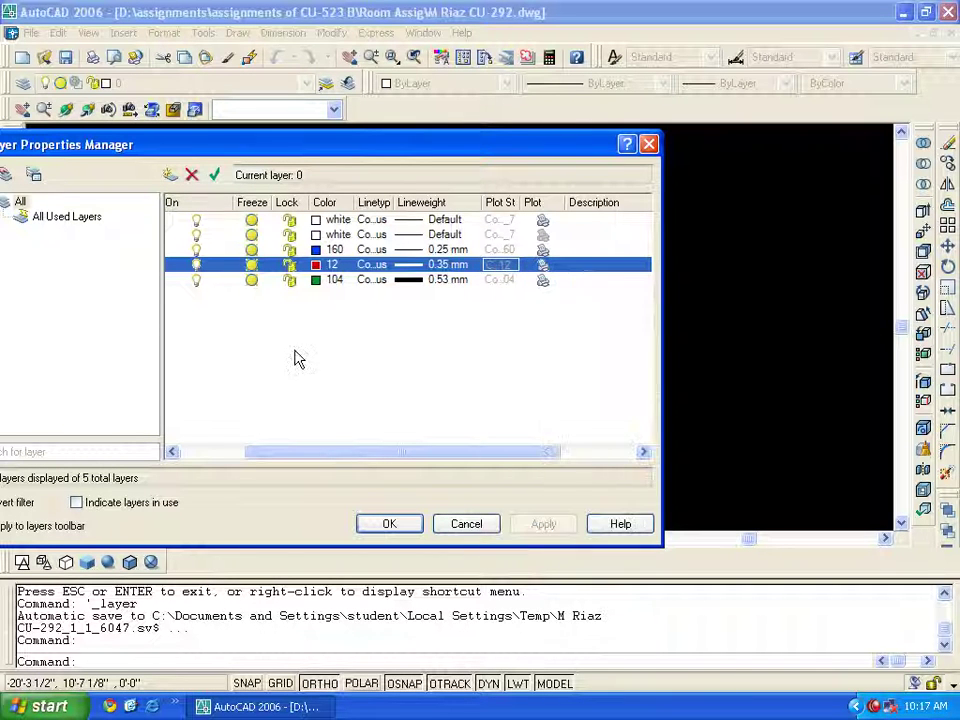
pyautogui.rightClick(489, 271)
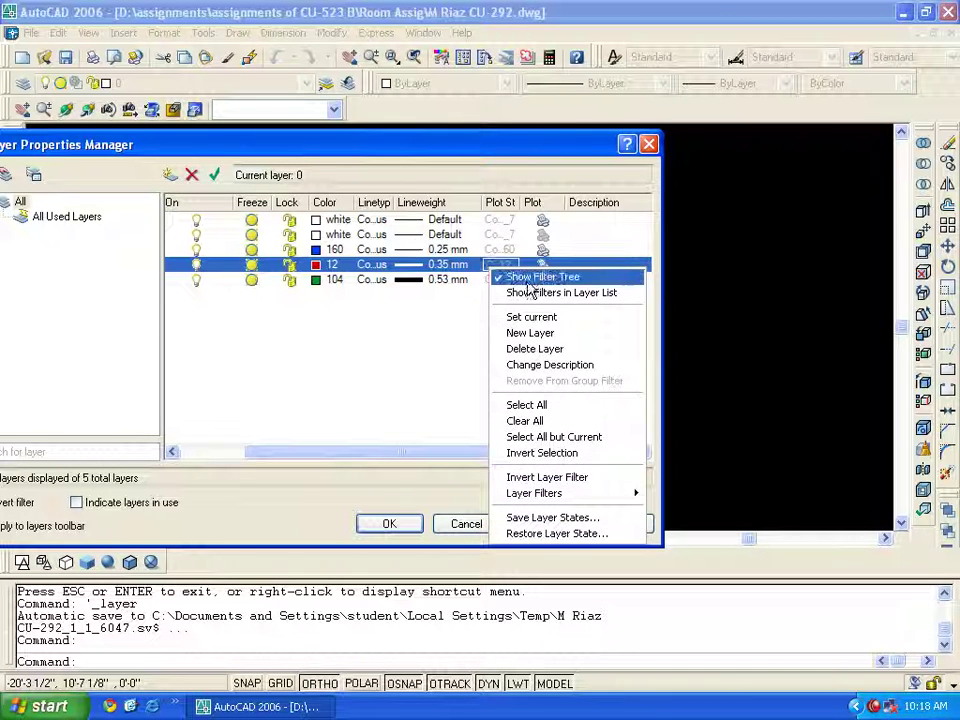
pyautogui.click(512, 296)
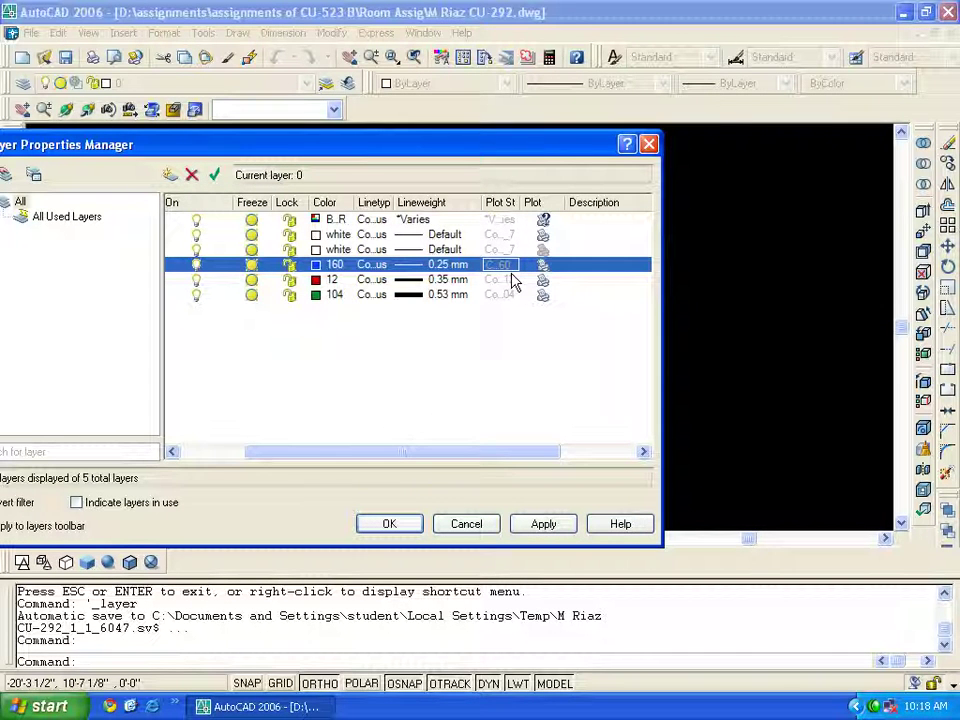
pyautogui.click(491, 524)
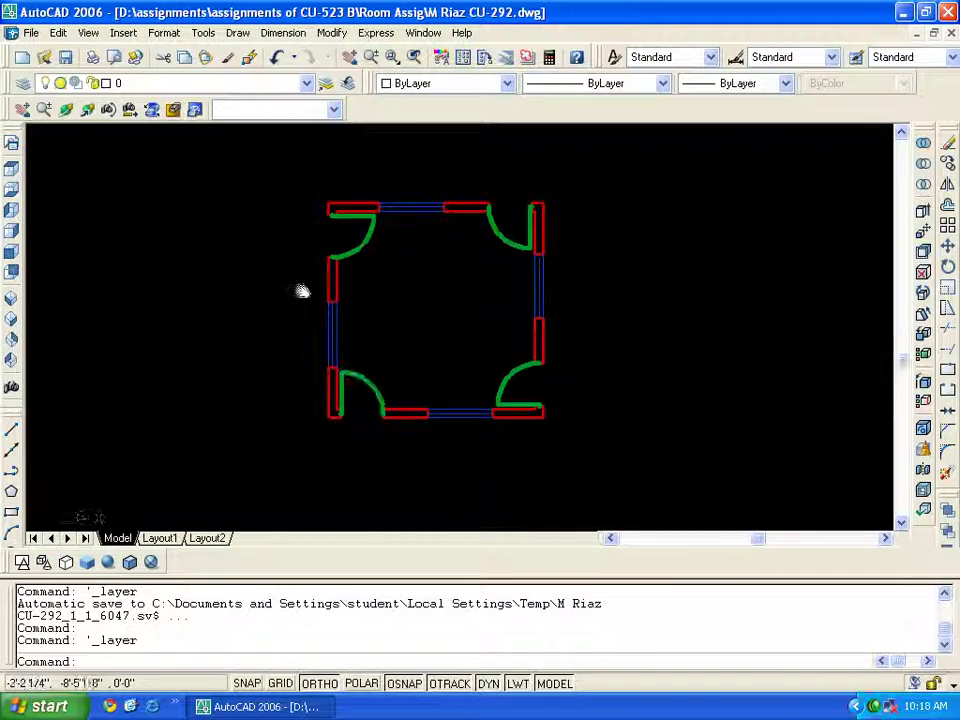